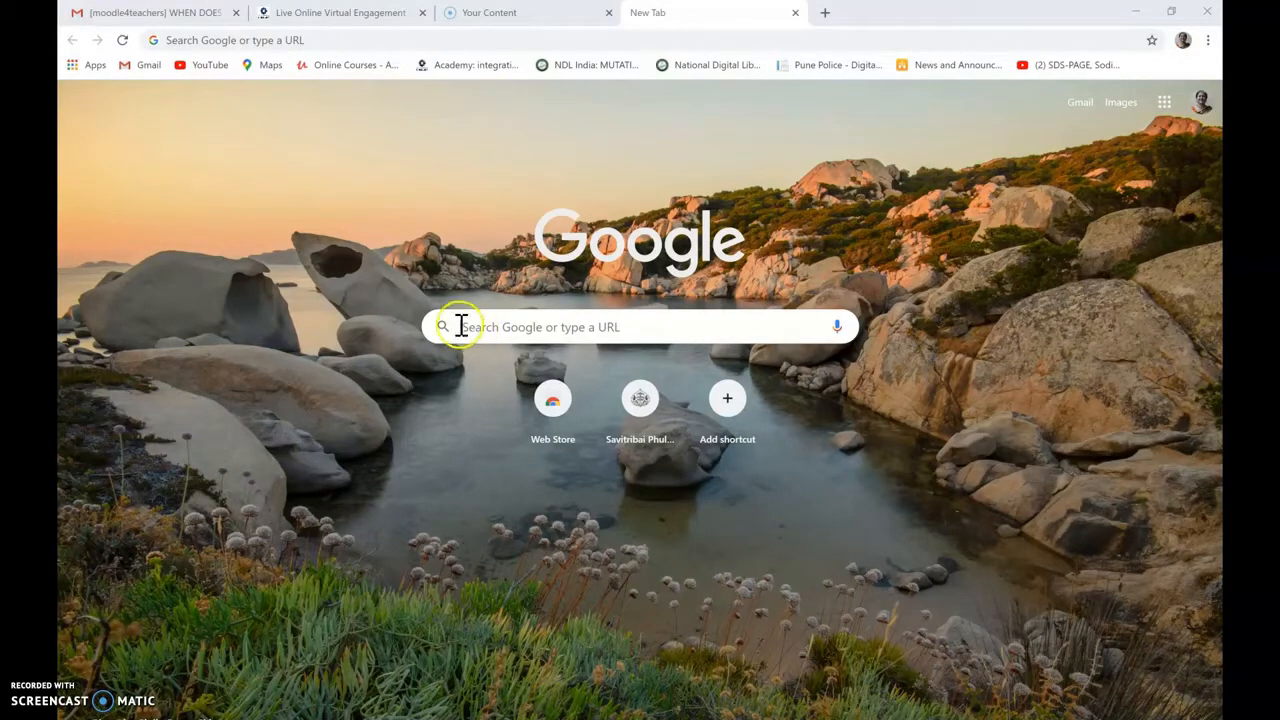
Search the web for GoBrunch and open the gobrunch.com website.
click(459, 325)
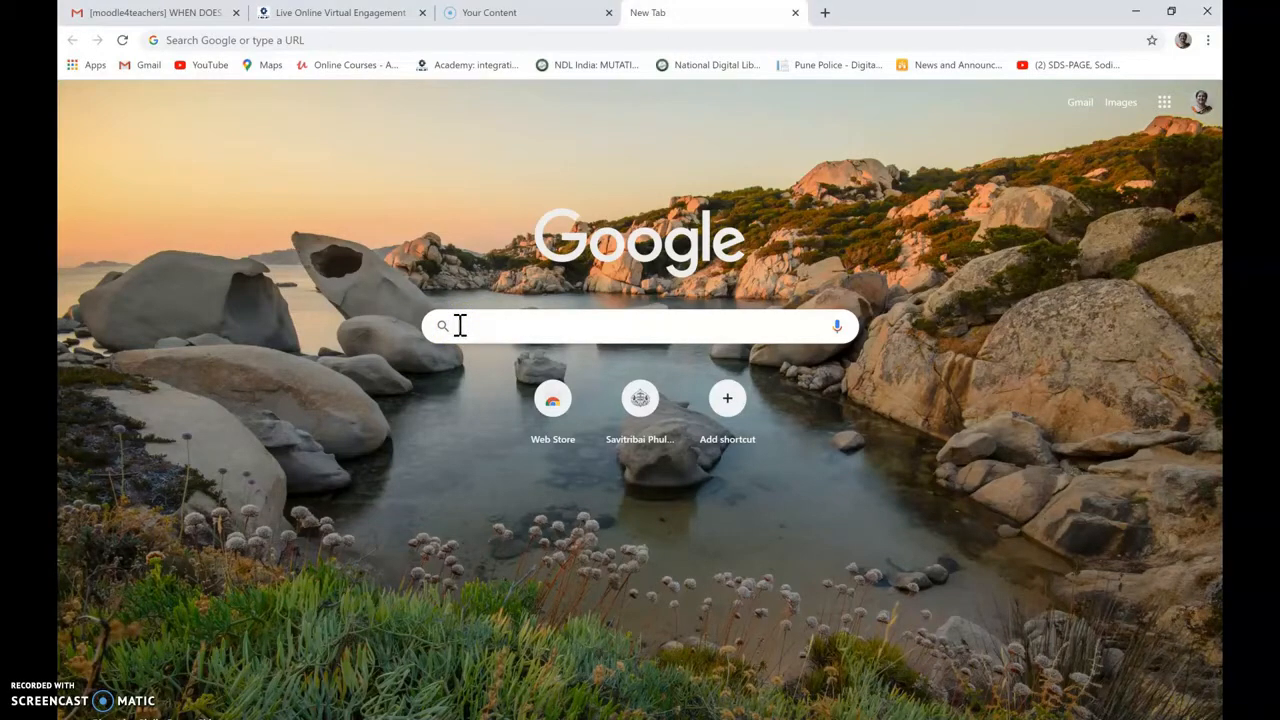
text(GoB)
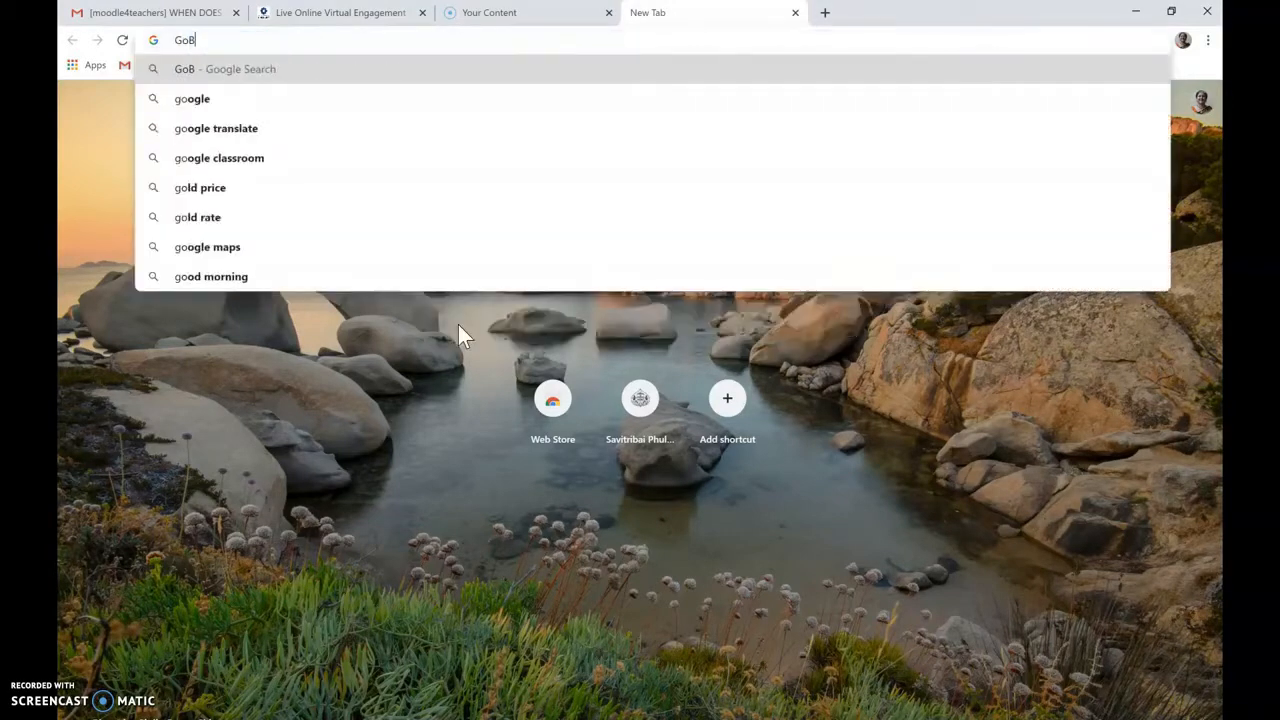
text(runch)
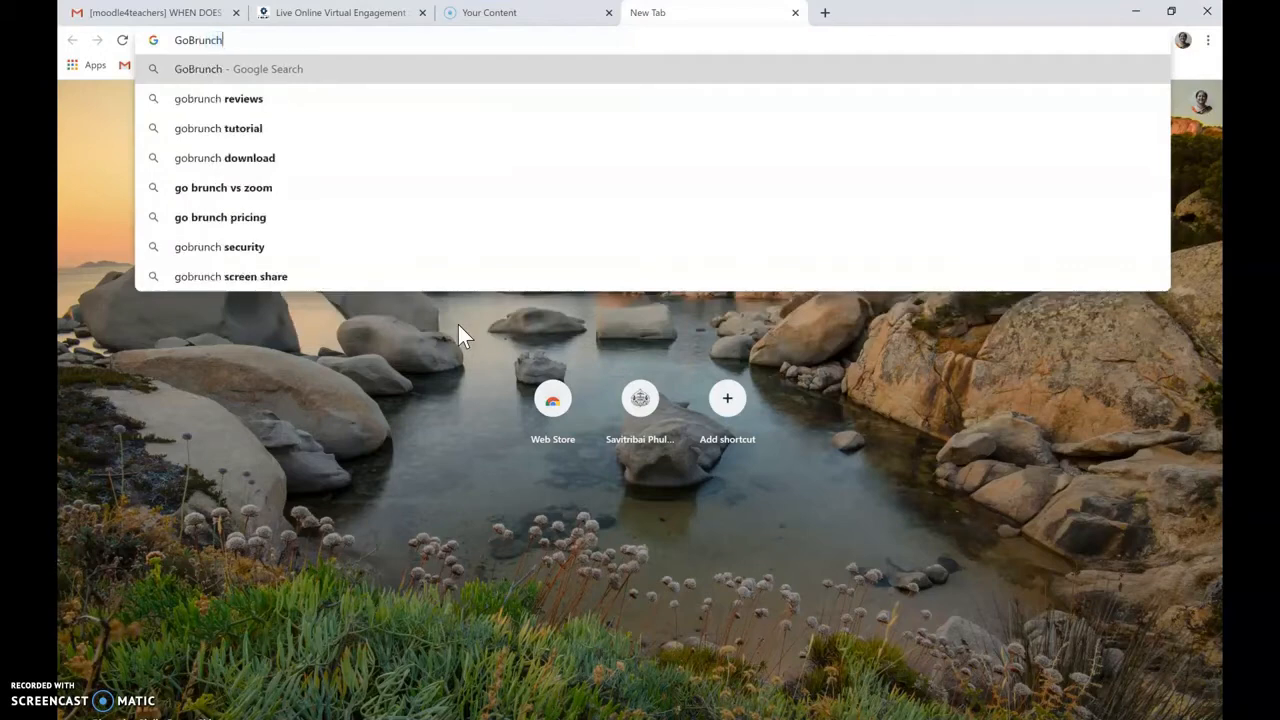
key(Return)
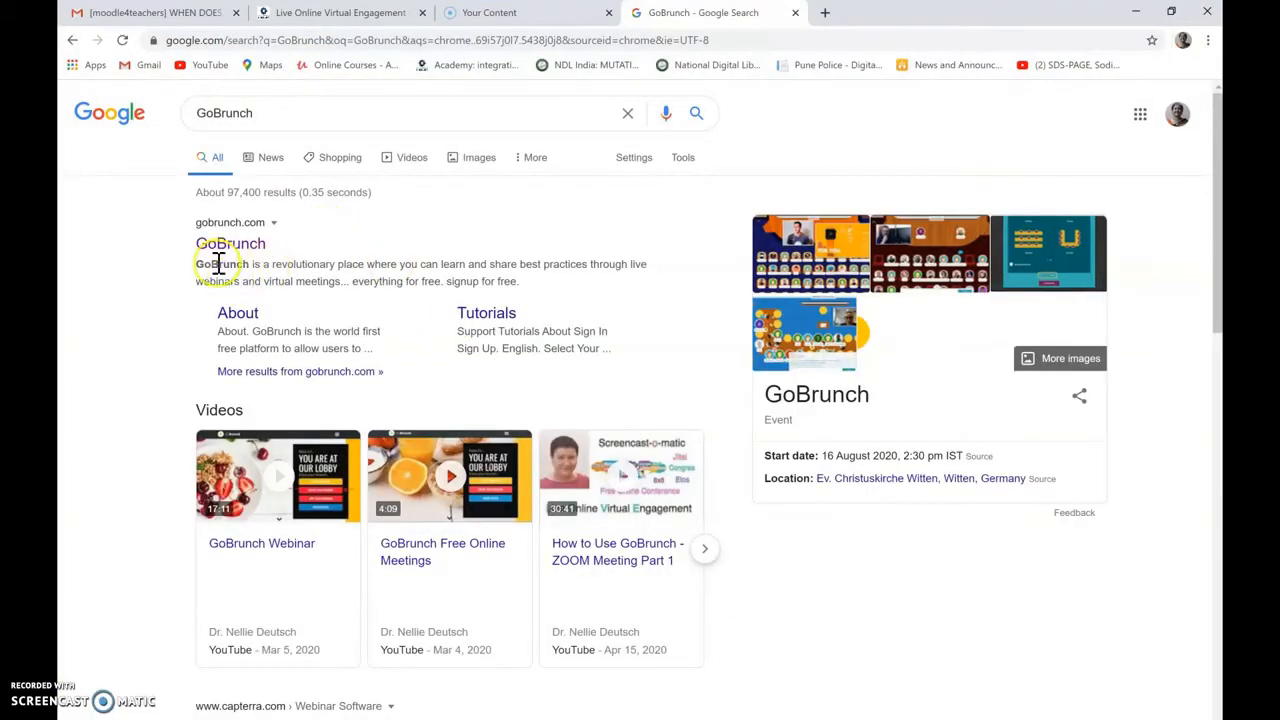
click(230, 246)
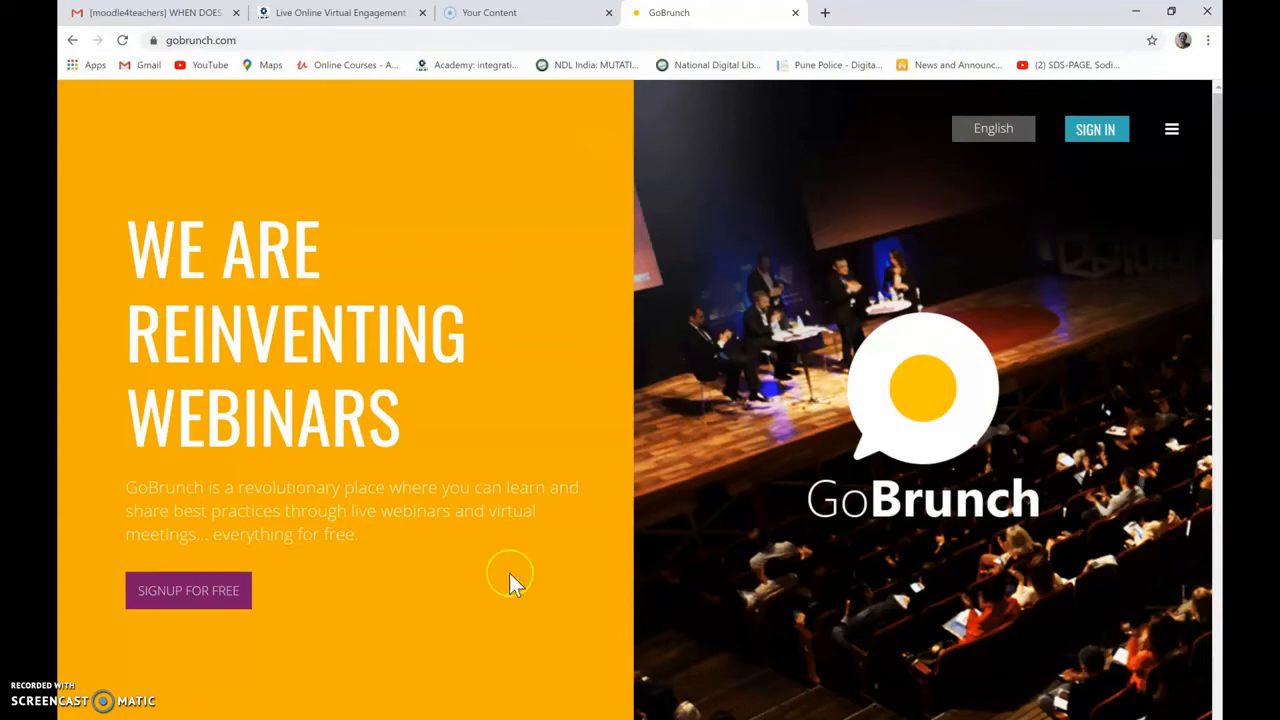
Sign up for a free GoBrunch account using the one-click Google option.
click(210, 600)
click(210, 598)
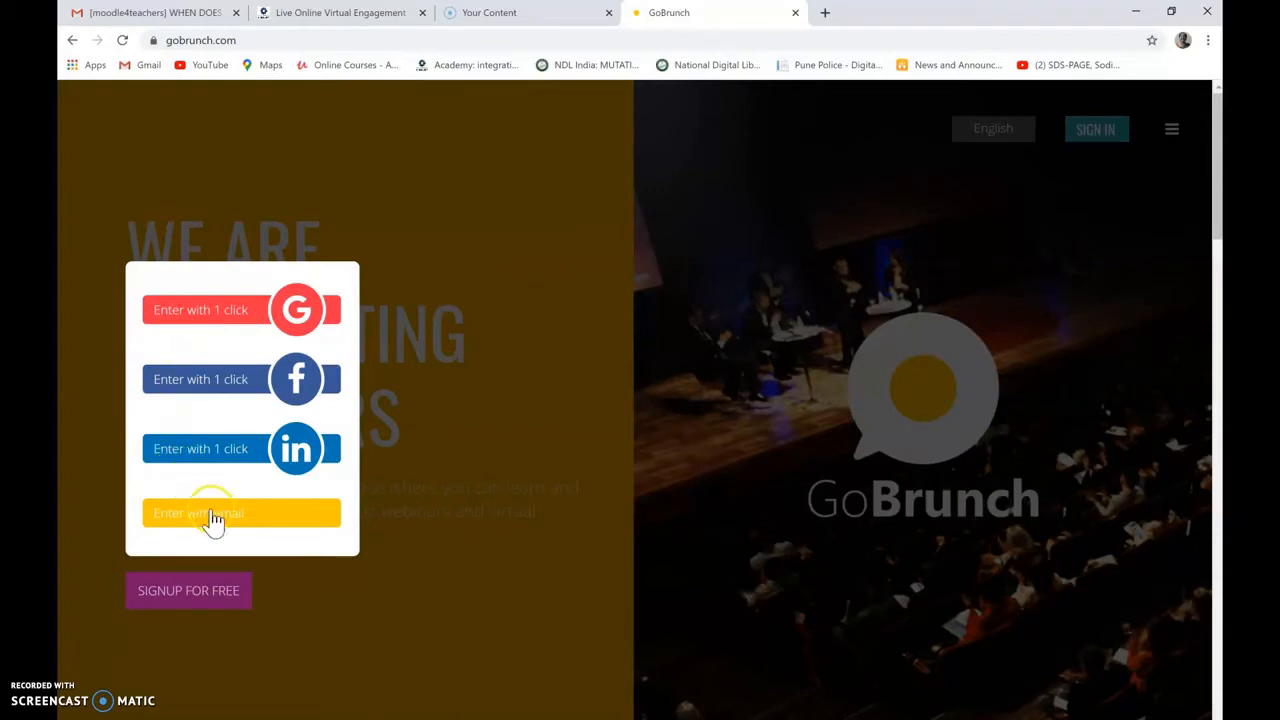
click(200, 314)
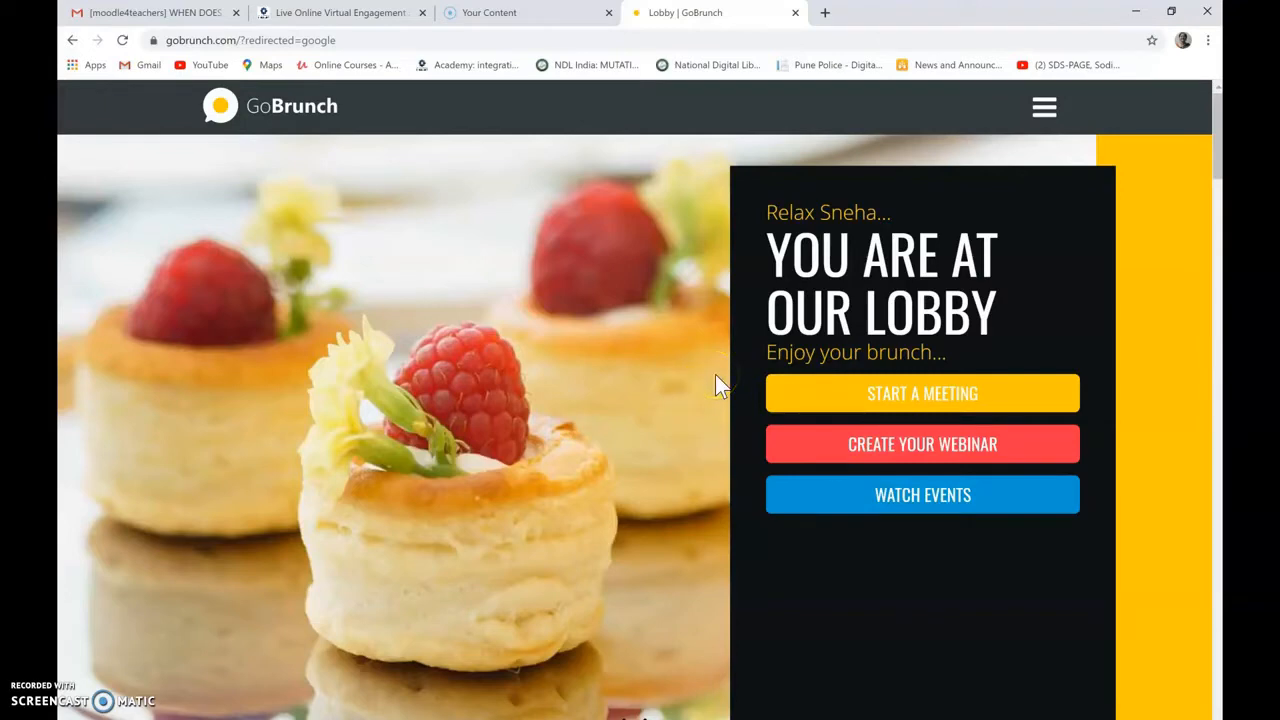
Start a meeting using the round-table room layout with 4 seats.
click(906, 397)
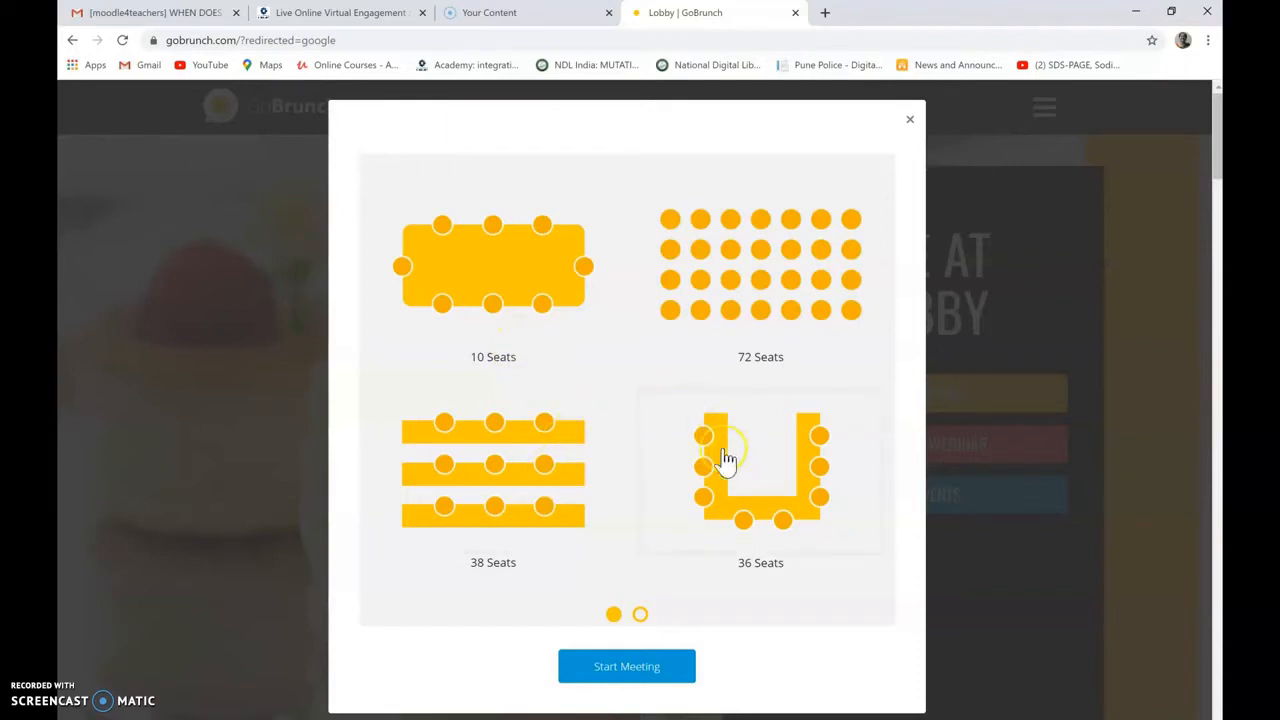
click(640, 614)
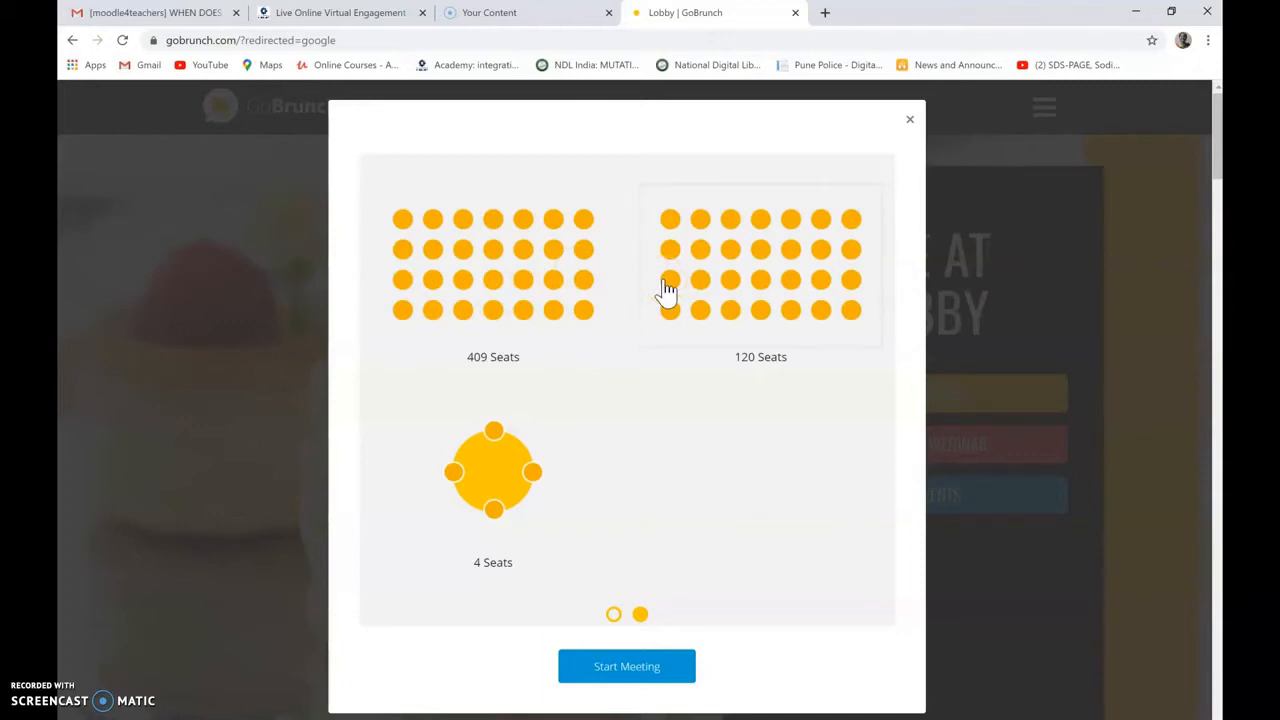
click(507, 488)
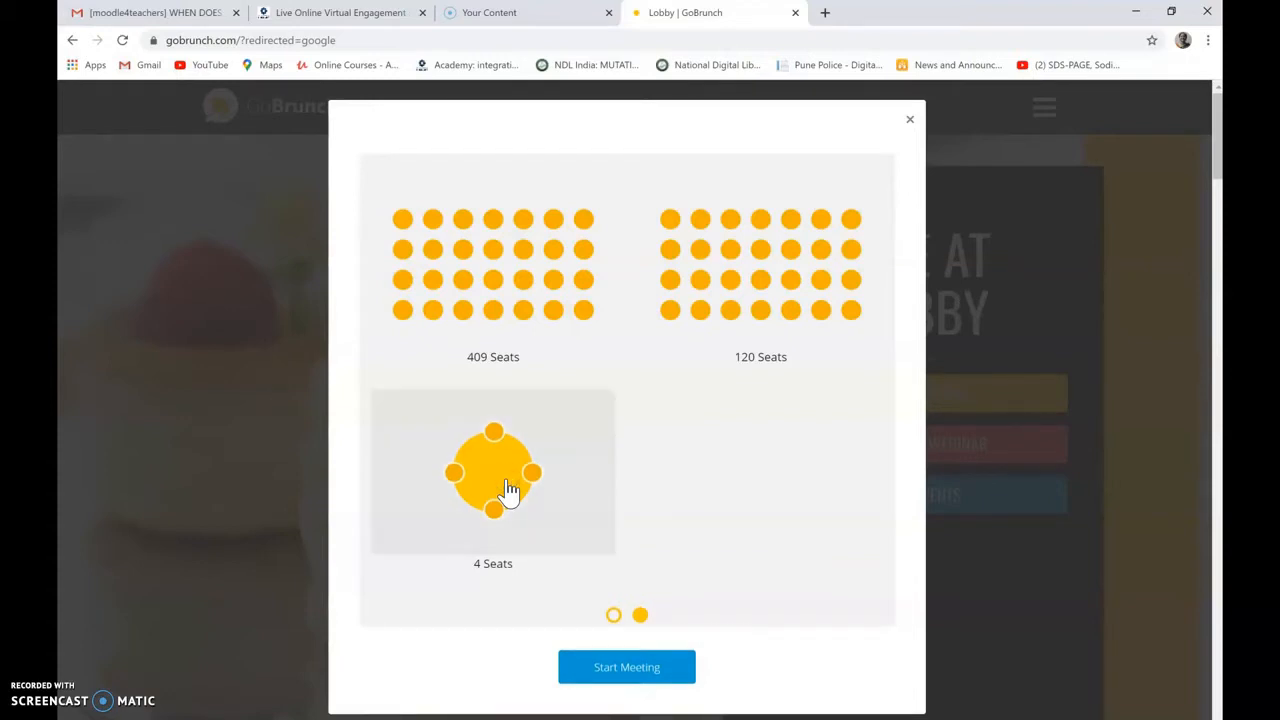
click(617, 667)
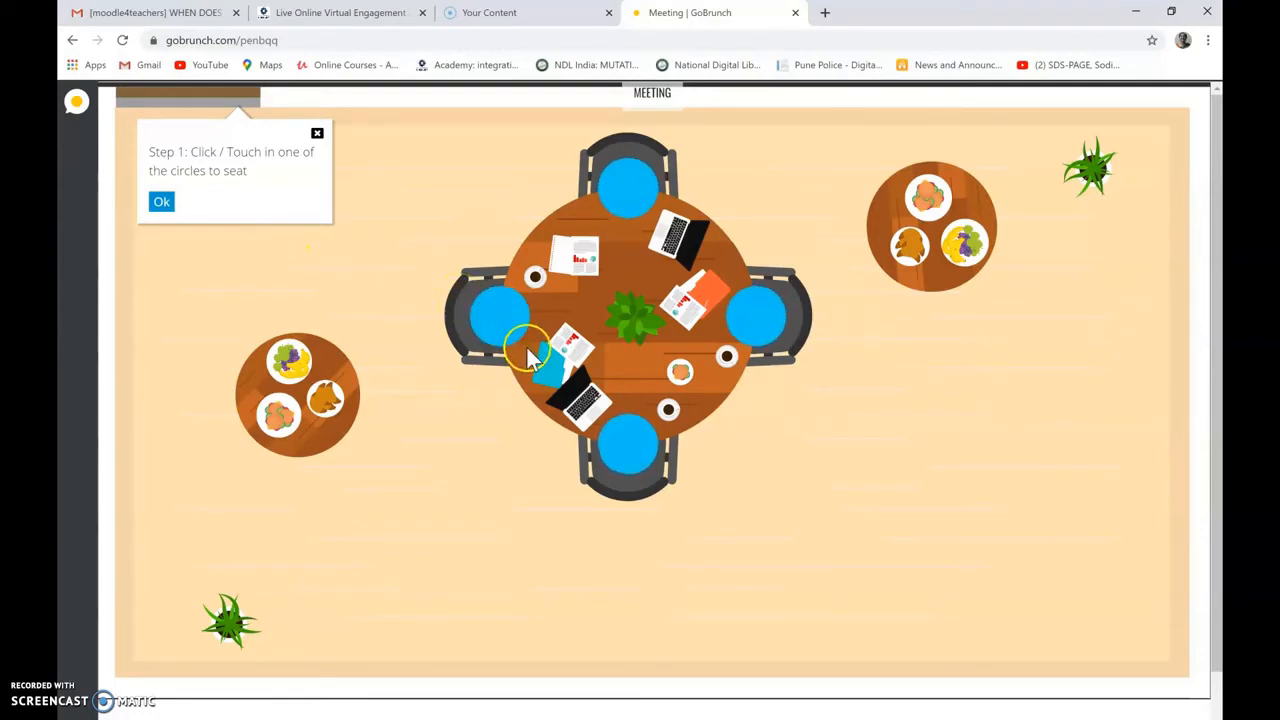
Take the seat at the lower end of the round table and choose Microsoft Camera Front as the webcam.
click(638, 450)
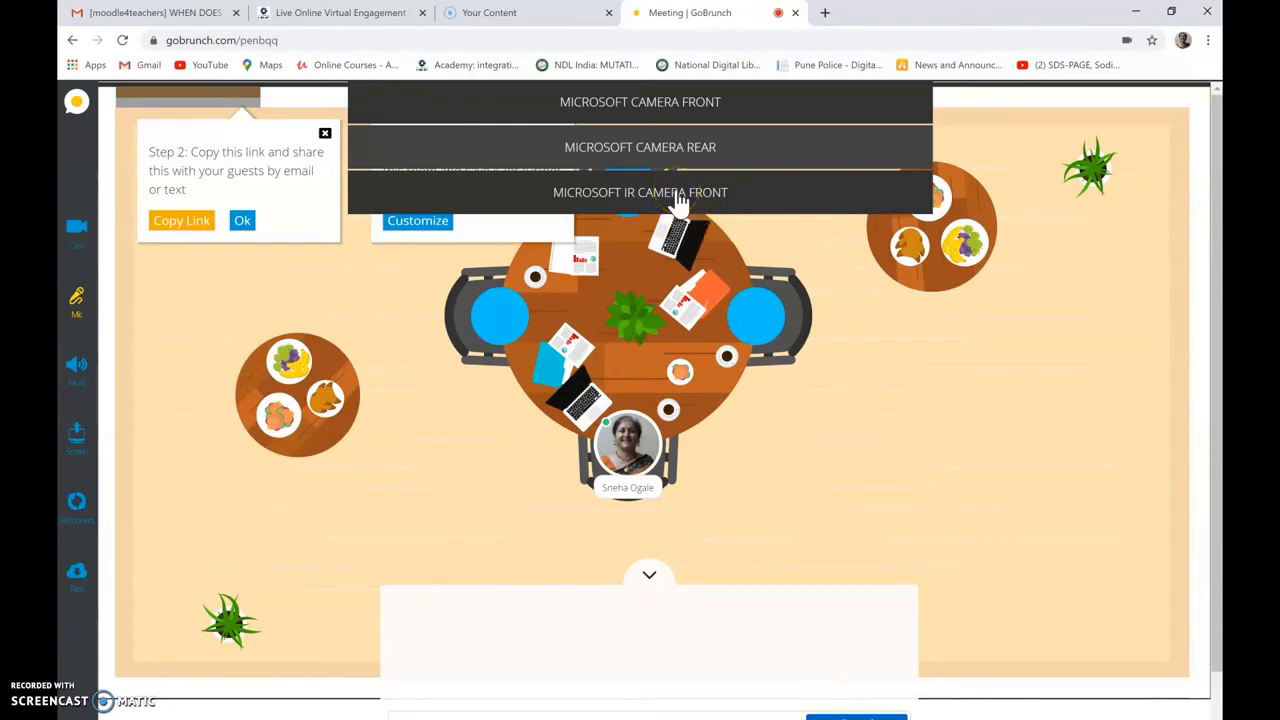
click(651, 103)
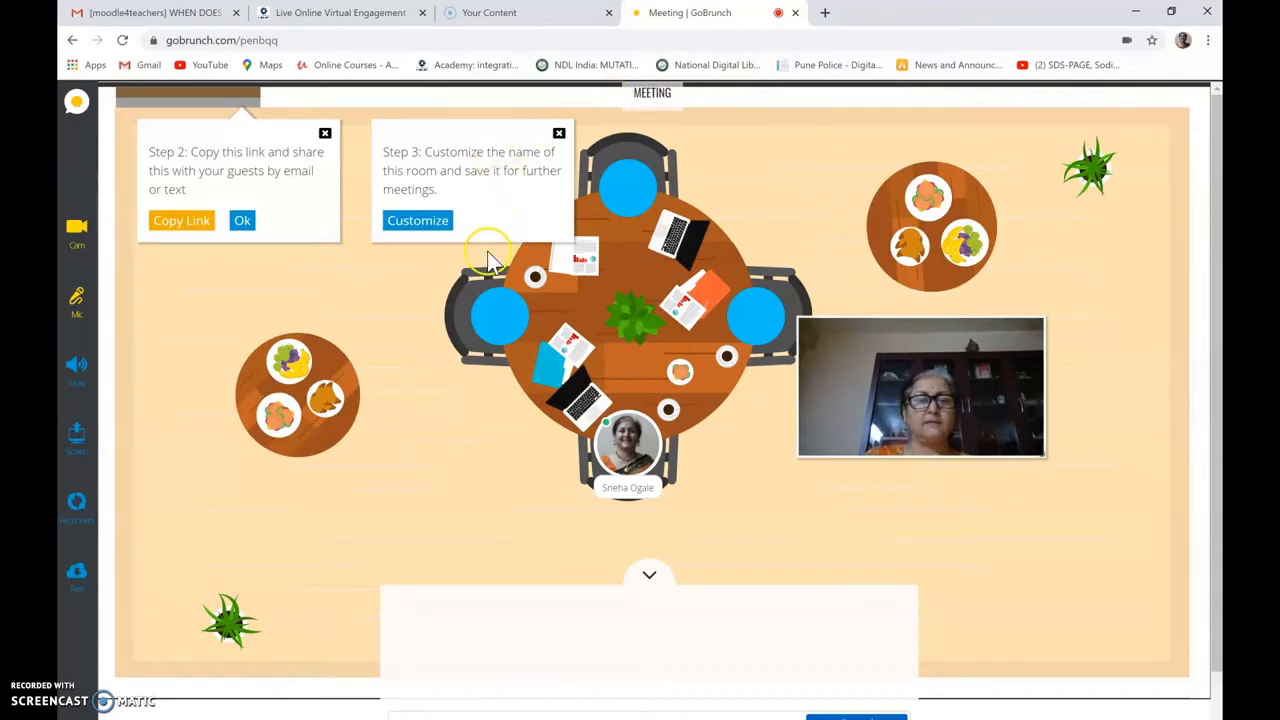
Try to customize the room name with the host's full name followed by "'s Meeting Room".
click(408, 223)
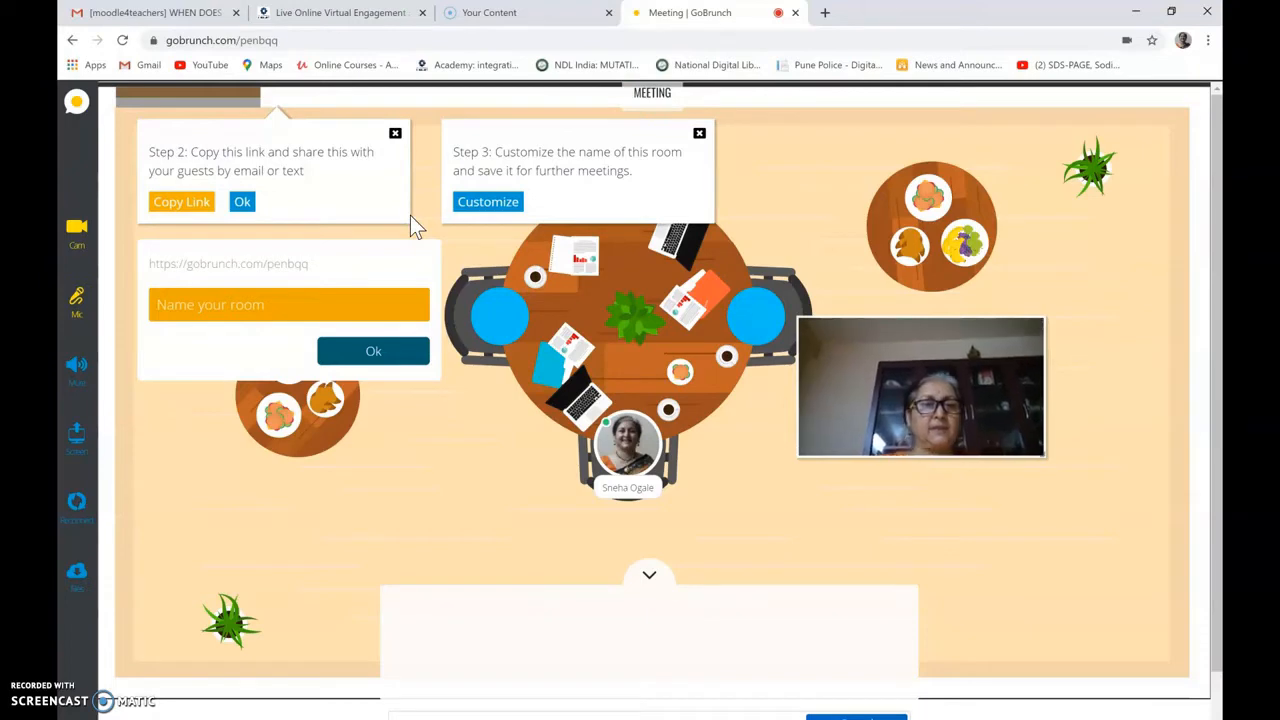
click(192, 307)
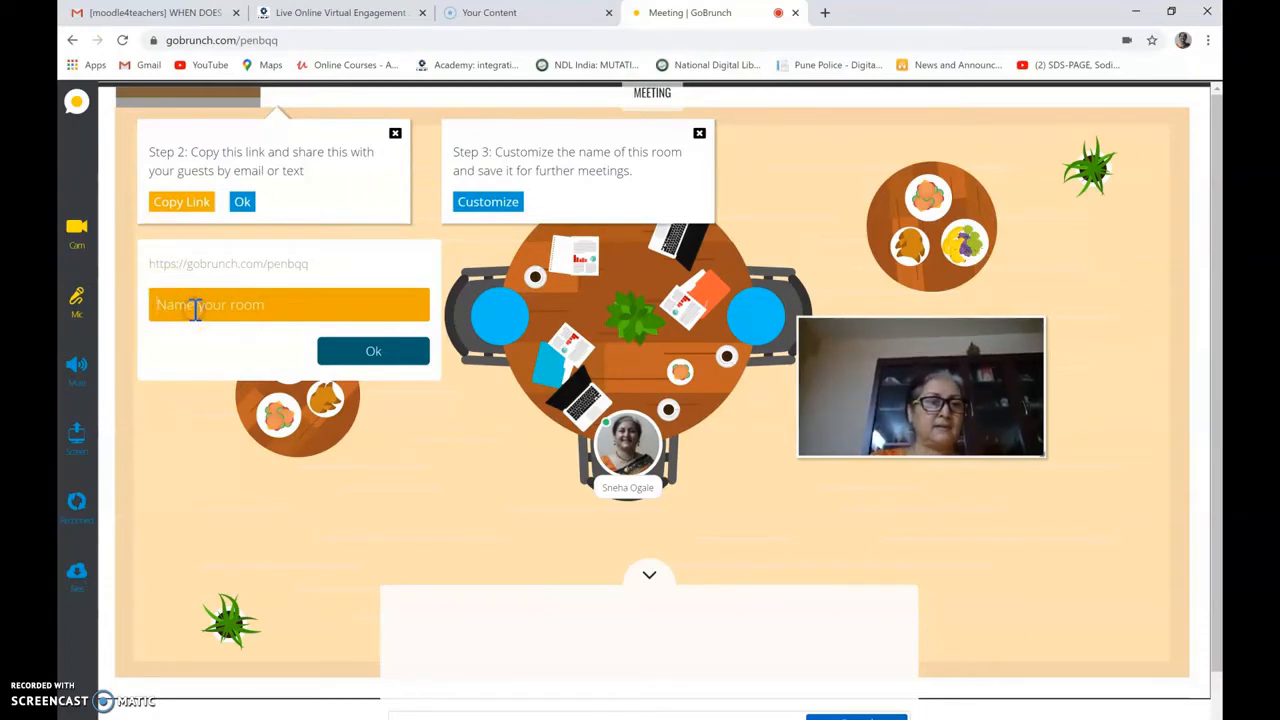
text(Sne)
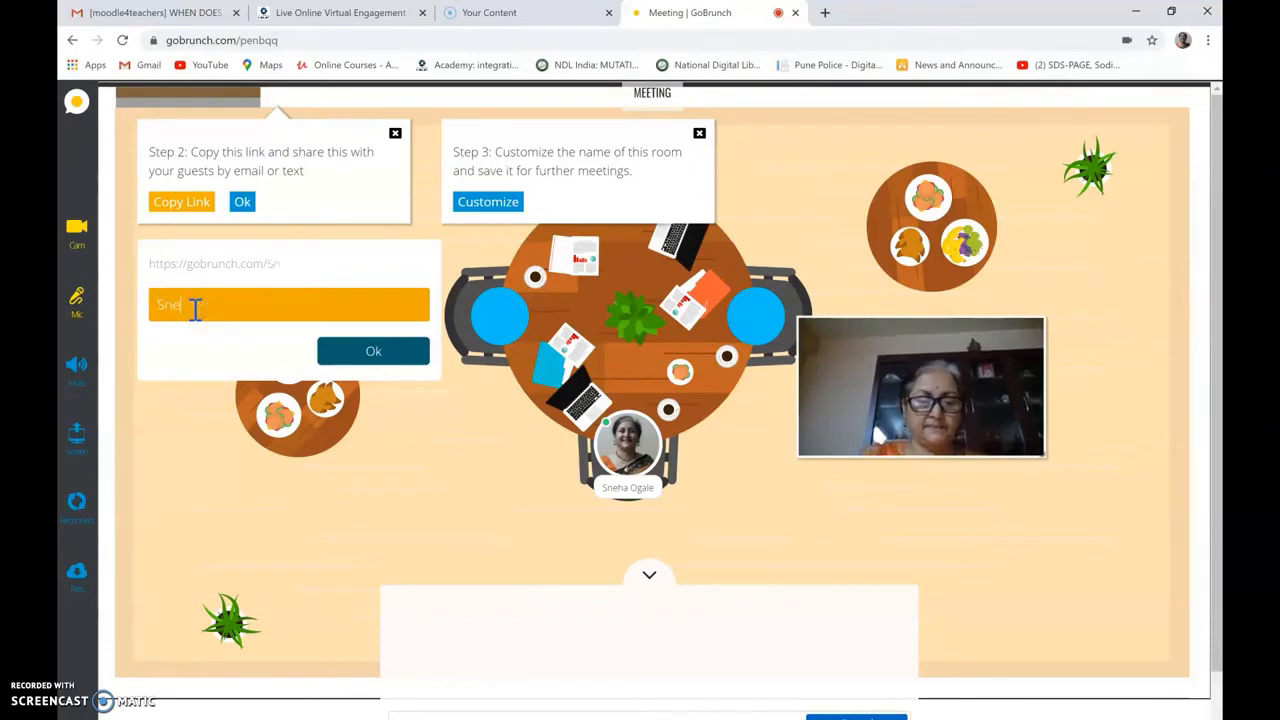
text(ha O)
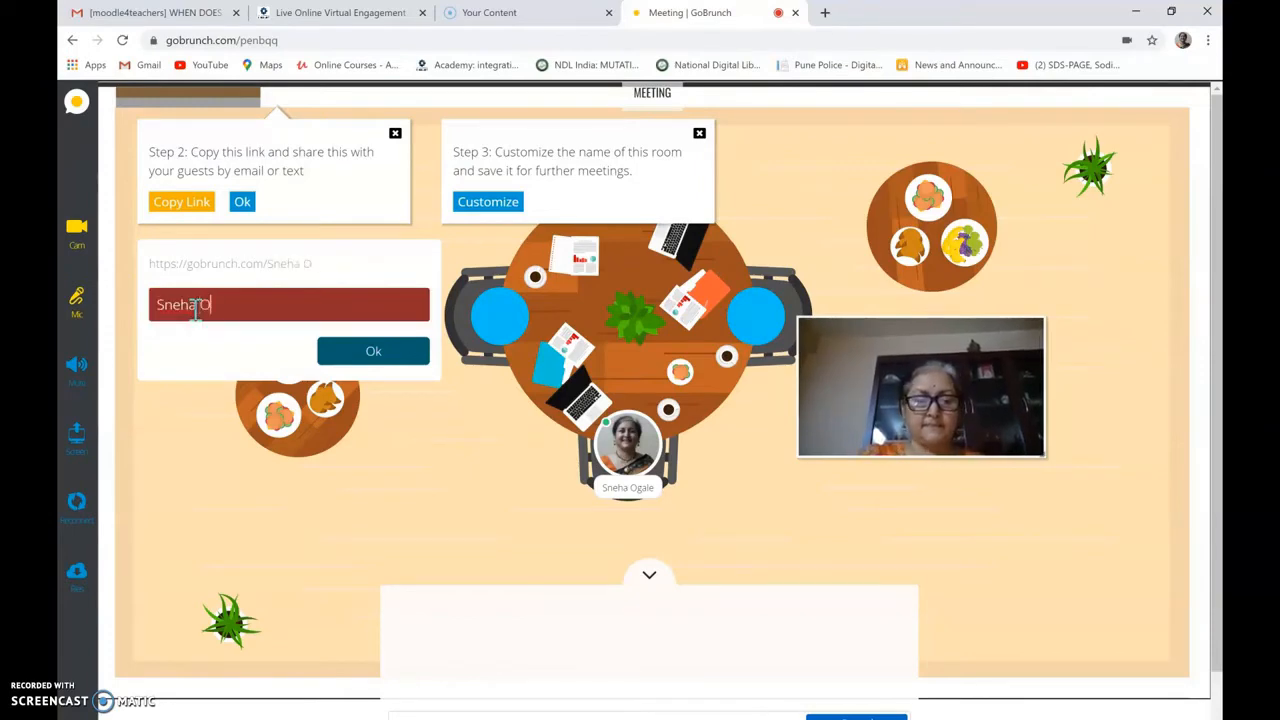
text(gale)
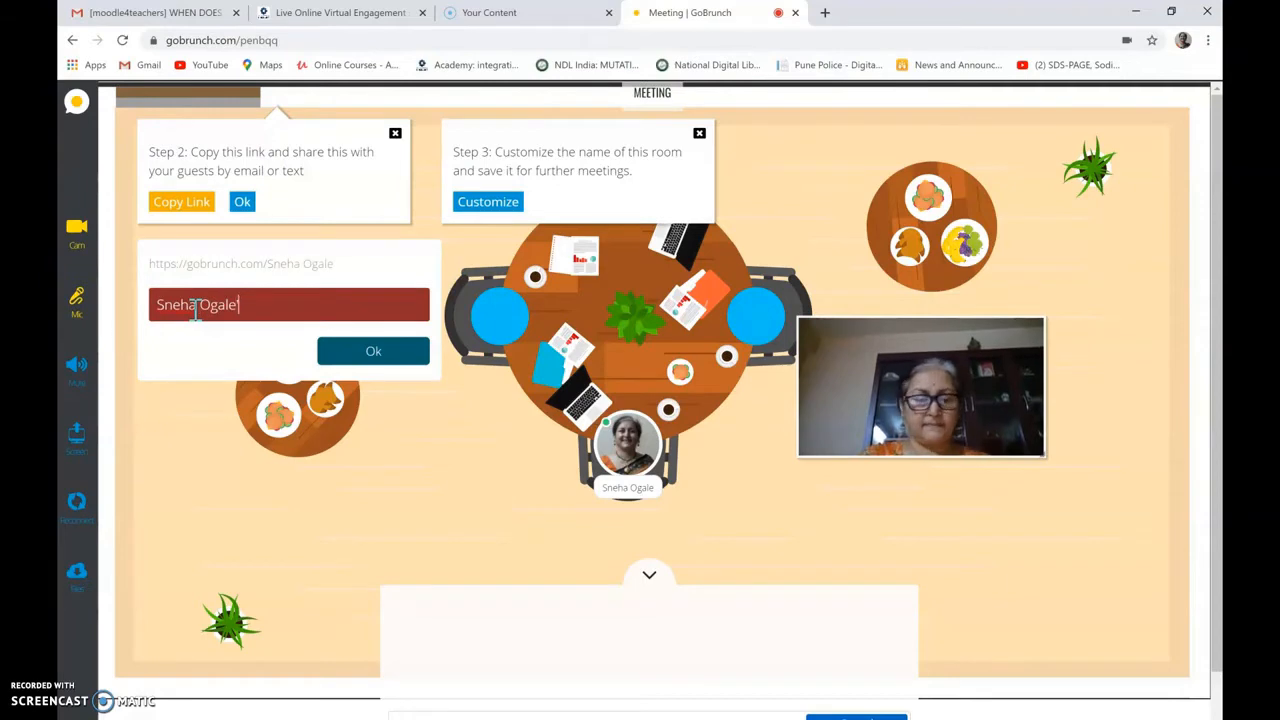
text('s Meet)
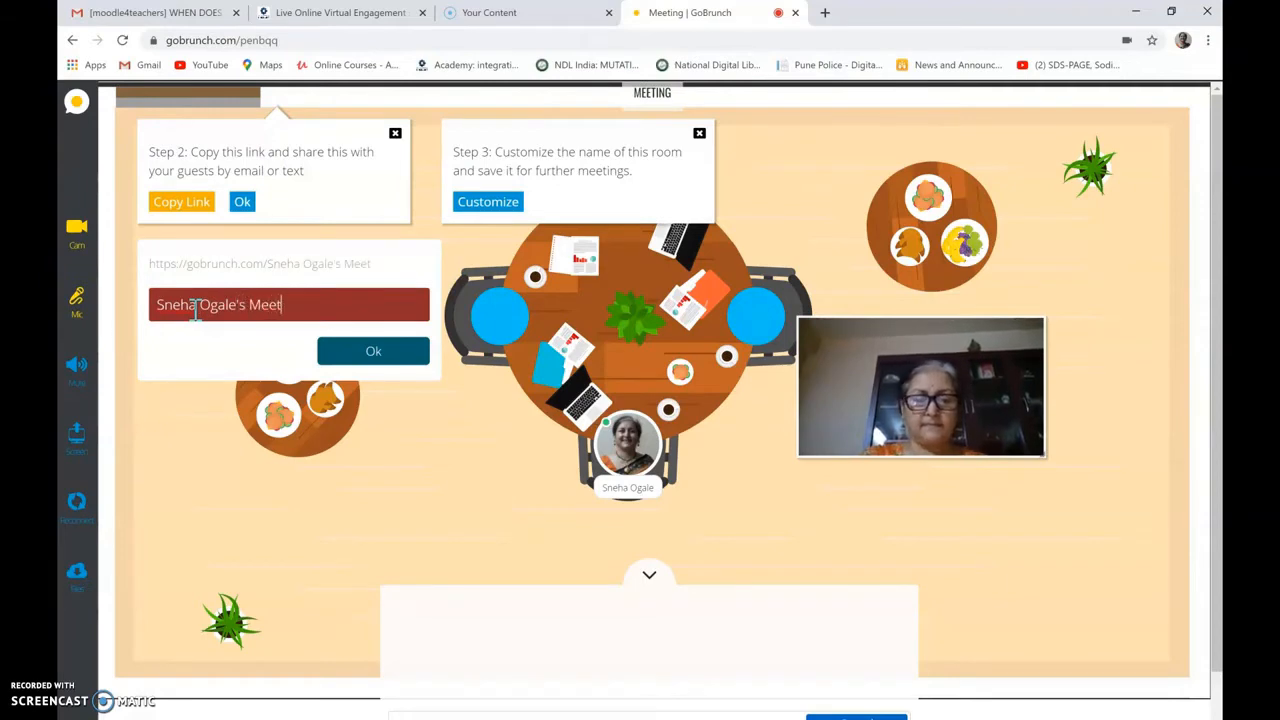
text(ing Room)
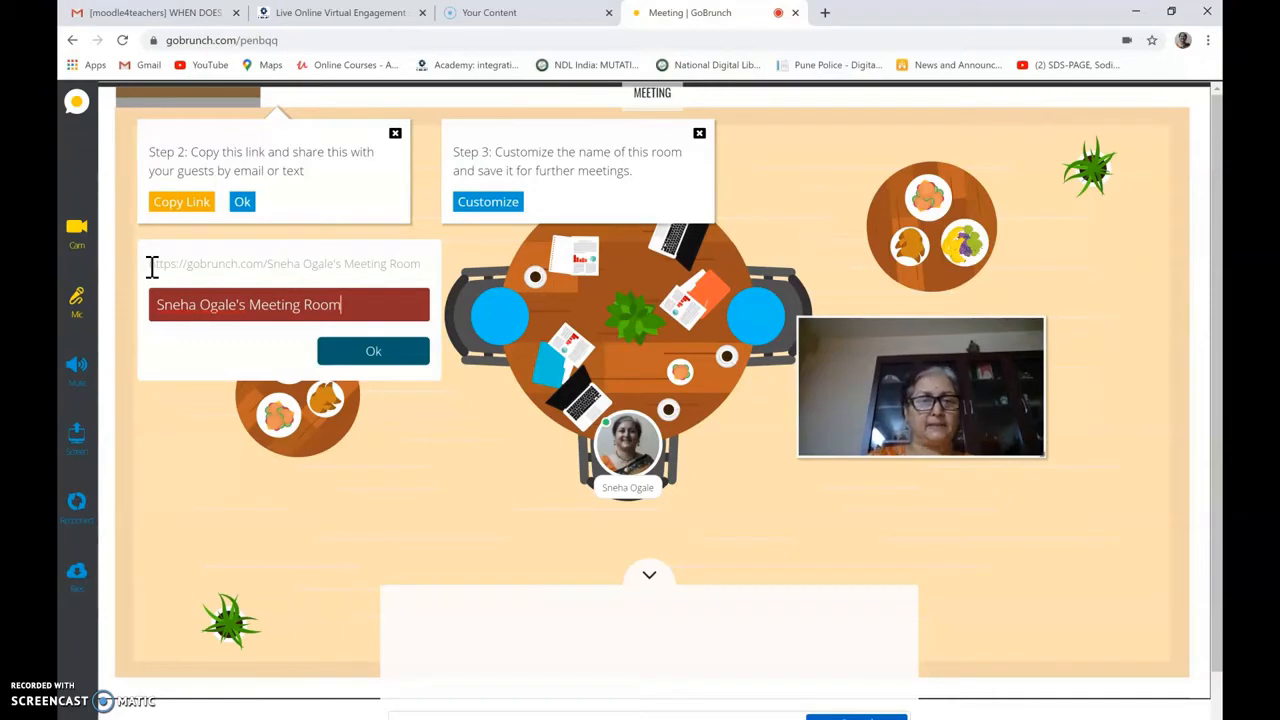
Copy the meeting room's link for sharing with guests.
click(198, 212)
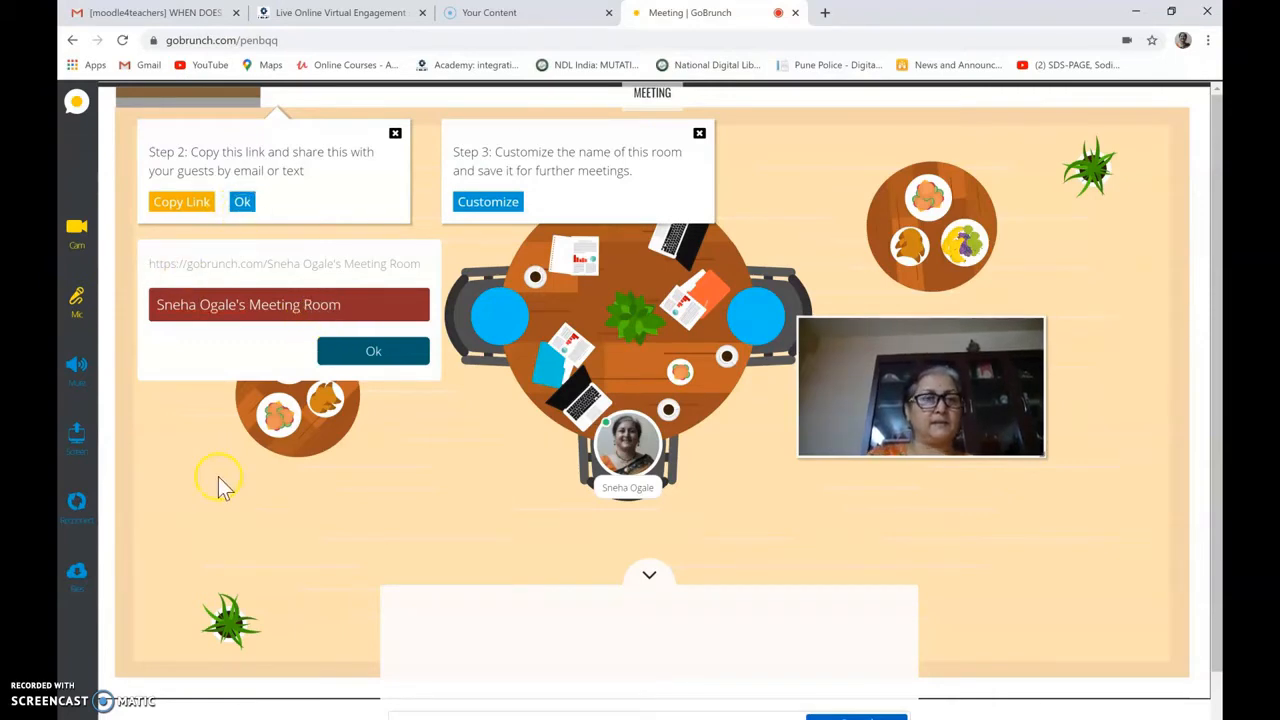
click(227, 360)
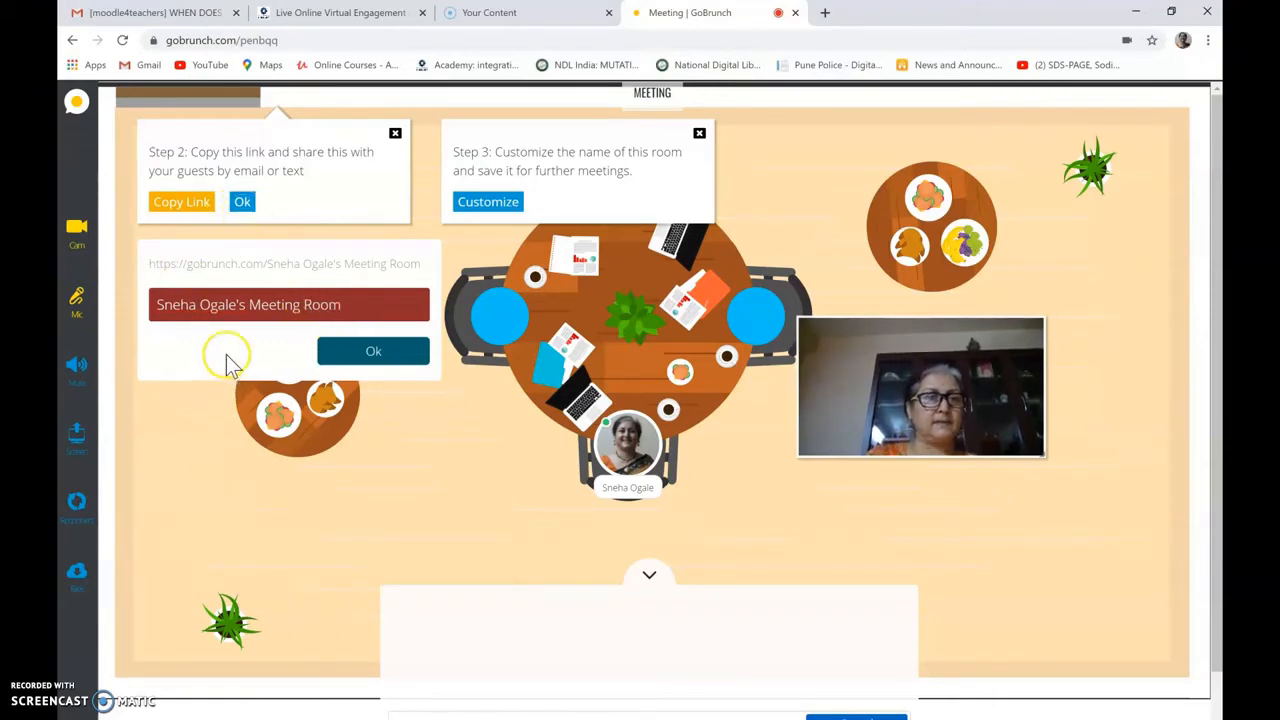
click(186, 205)
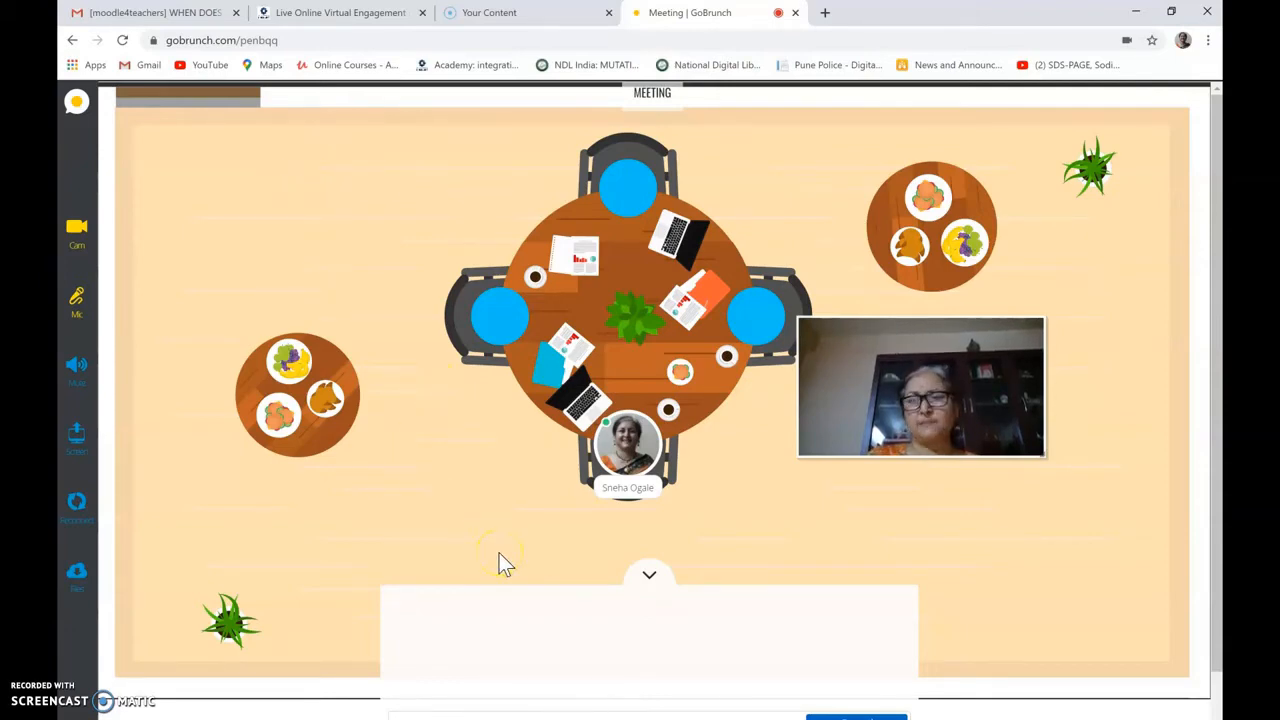
Send "Hello everybody" in the meeting chat and collapse the chat area.
mouse_move(573, 651)
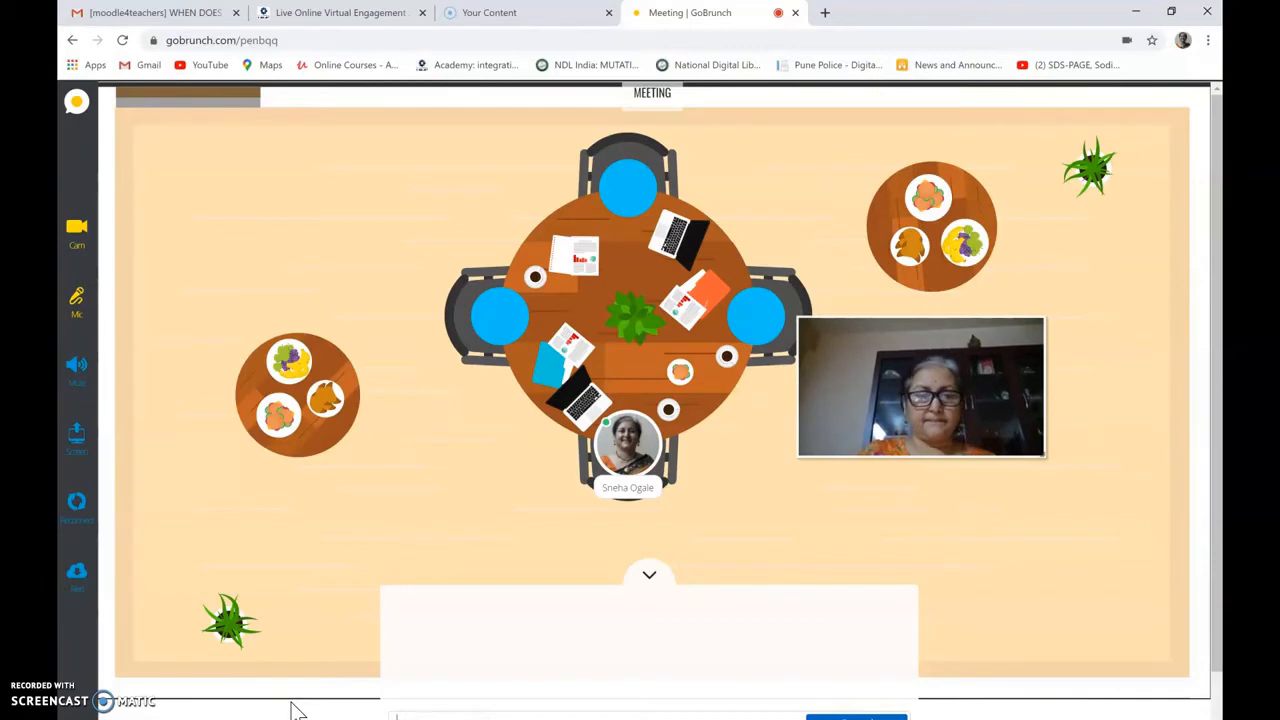
key(Return)
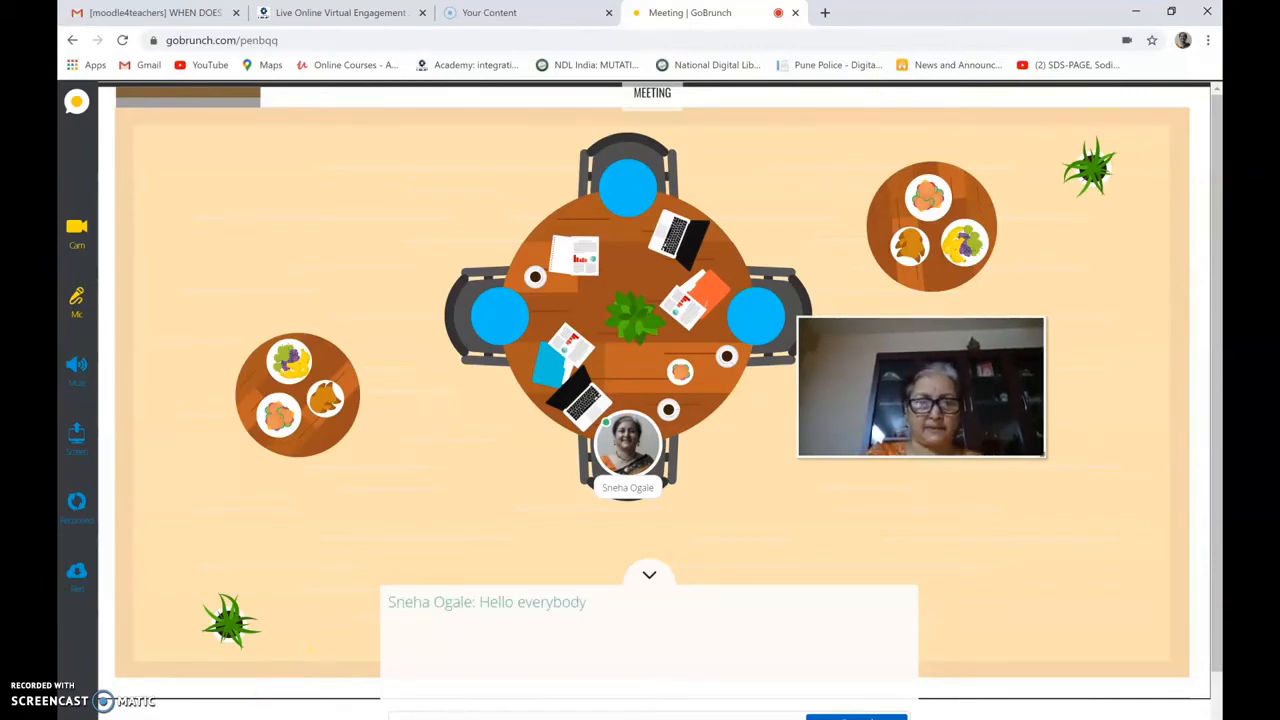
click(649, 577)
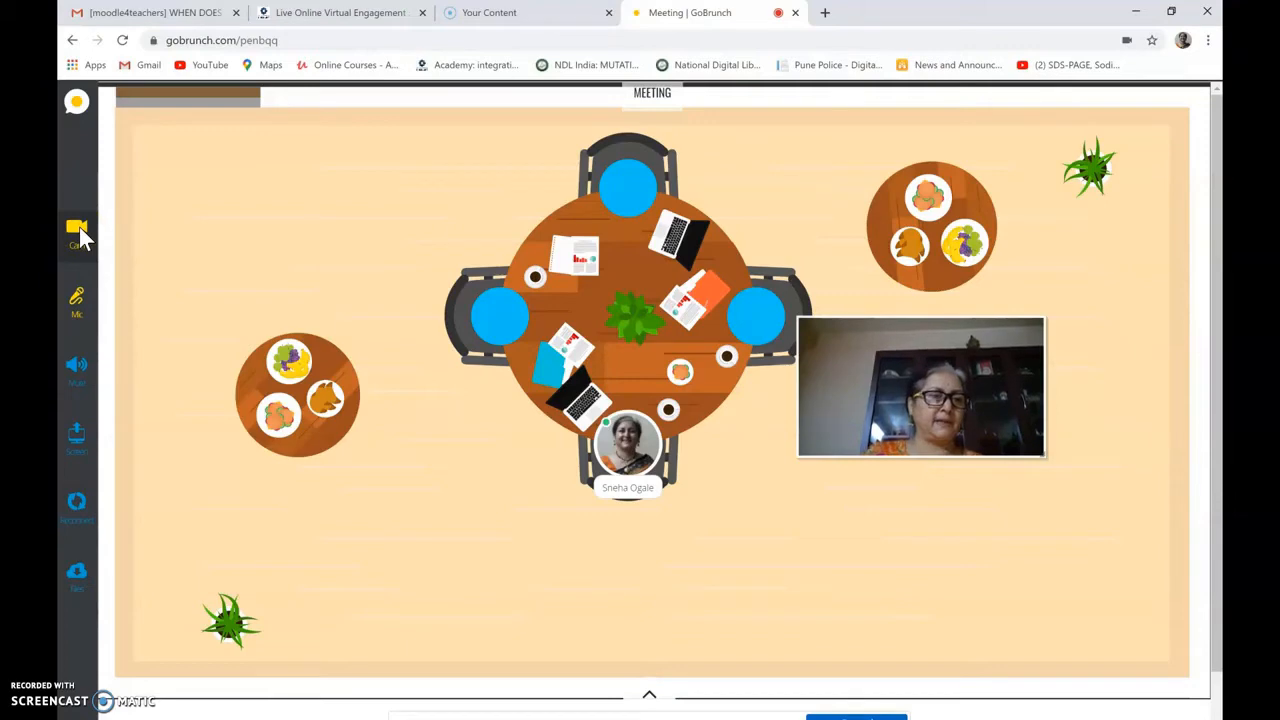
Examine the meeting's microphone device options and the mute control.
click(77, 300)
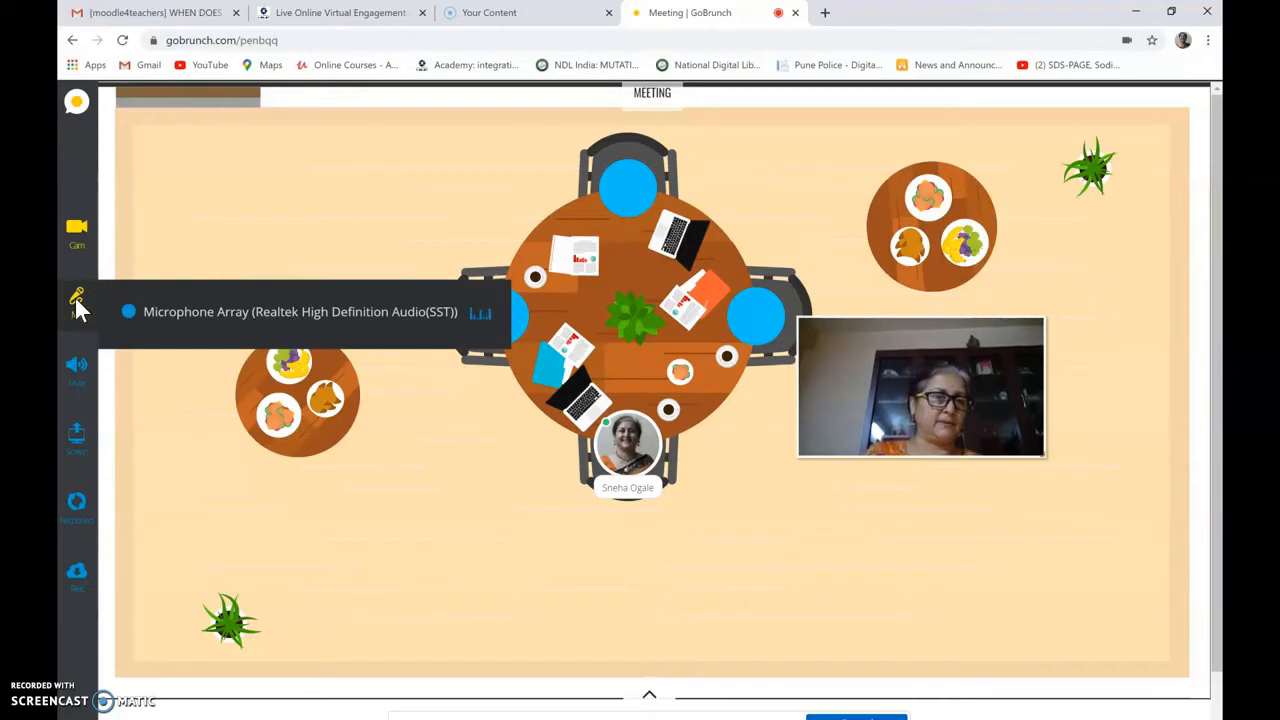
click(78, 330)
click(77, 365)
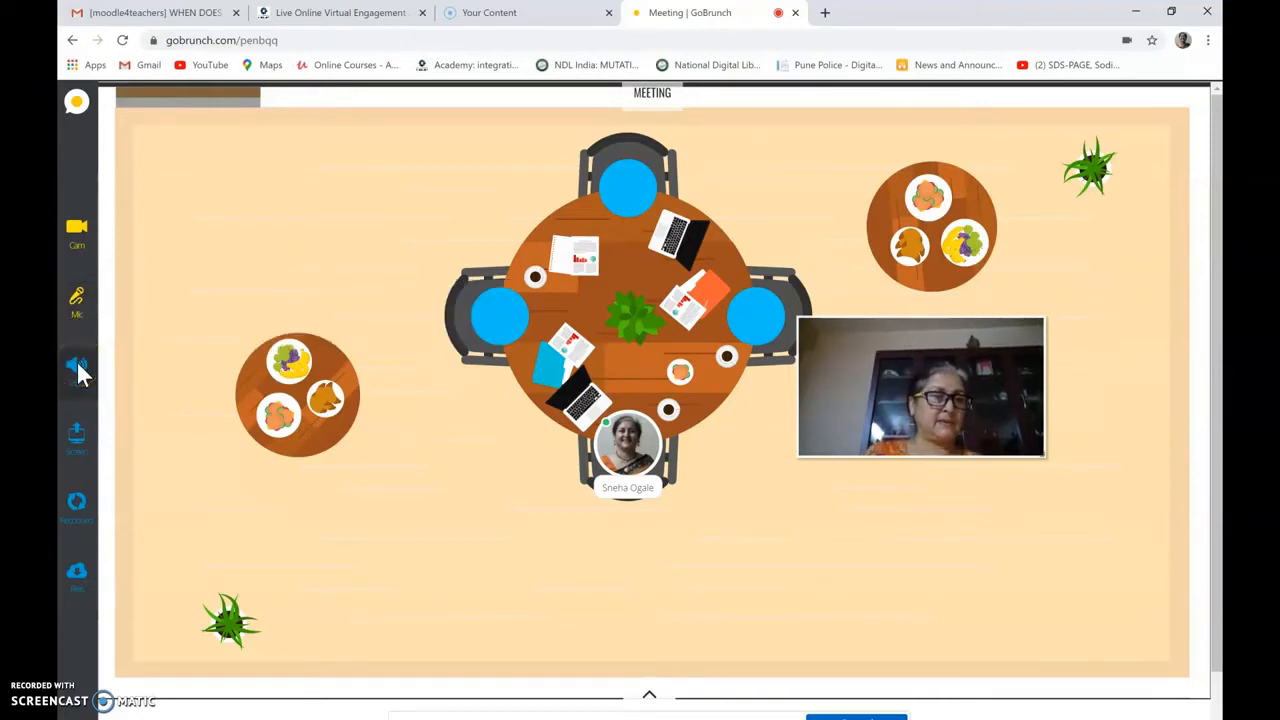
Upload the "Nutrient Media for course" PowerPoint file from the Desktop and display it in the meeting room.
click(78, 436)
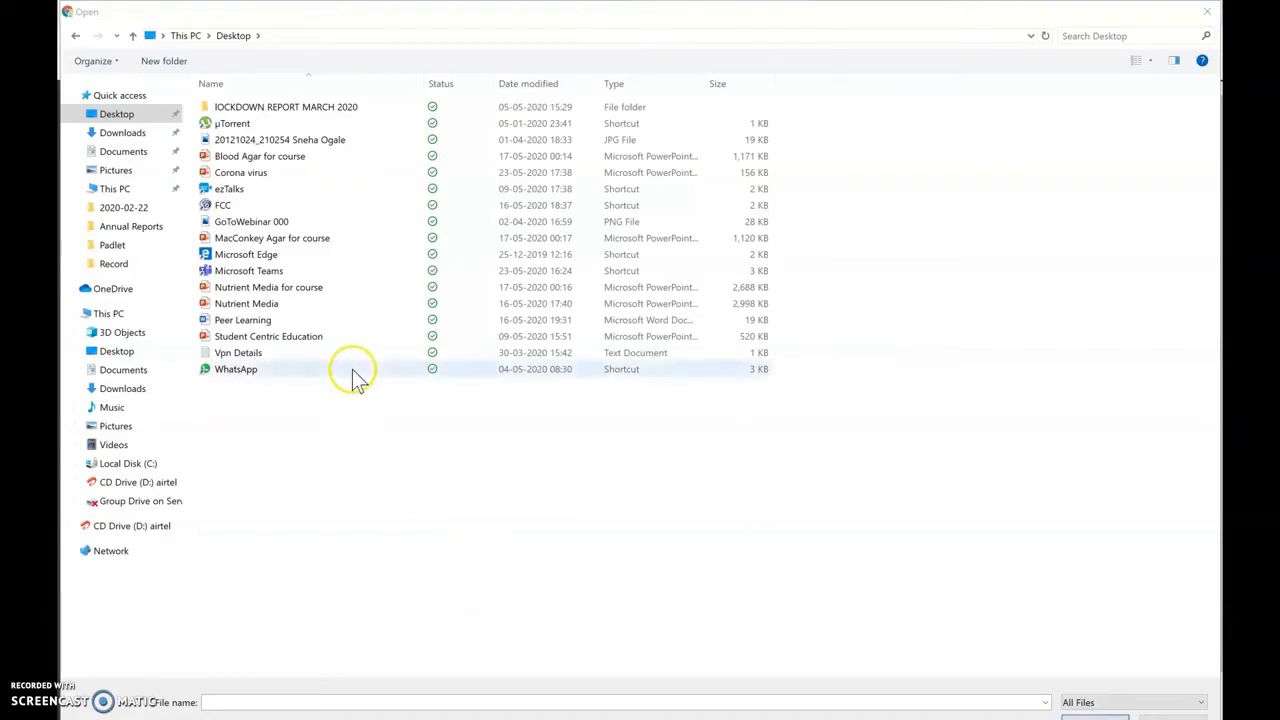
click(299, 288)
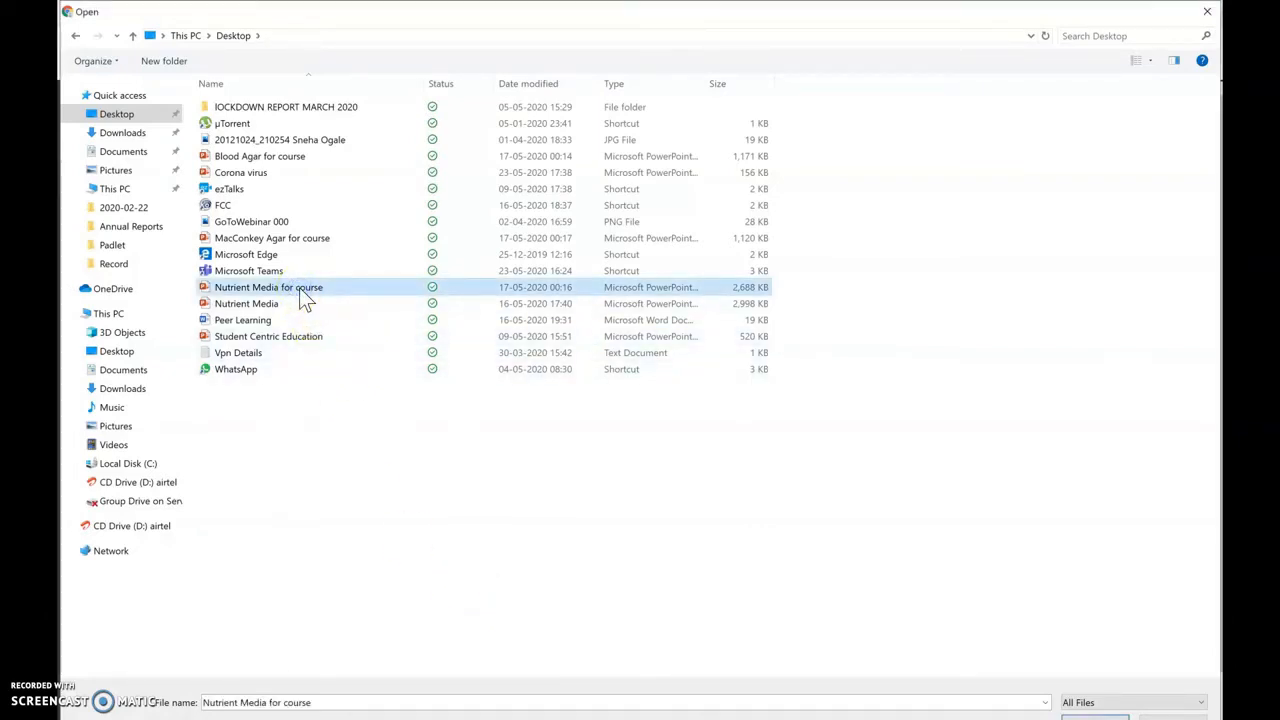
double_click(299, 287)
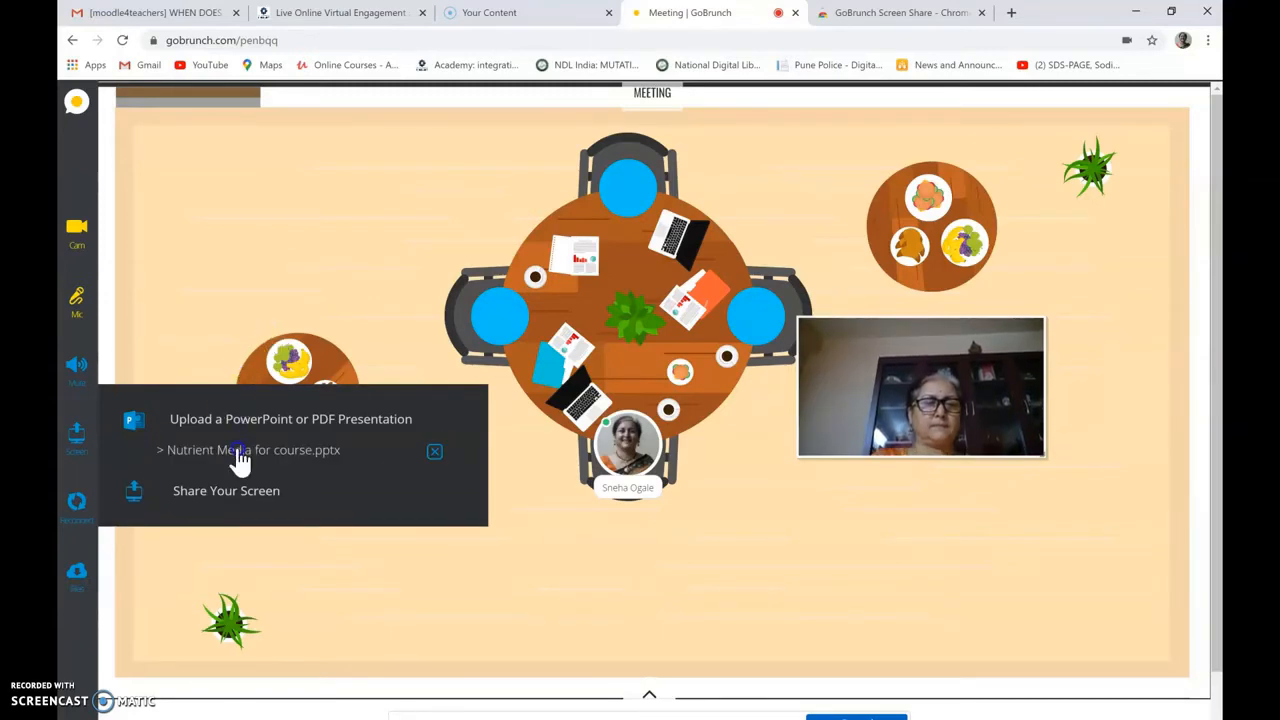
click(241, 458)
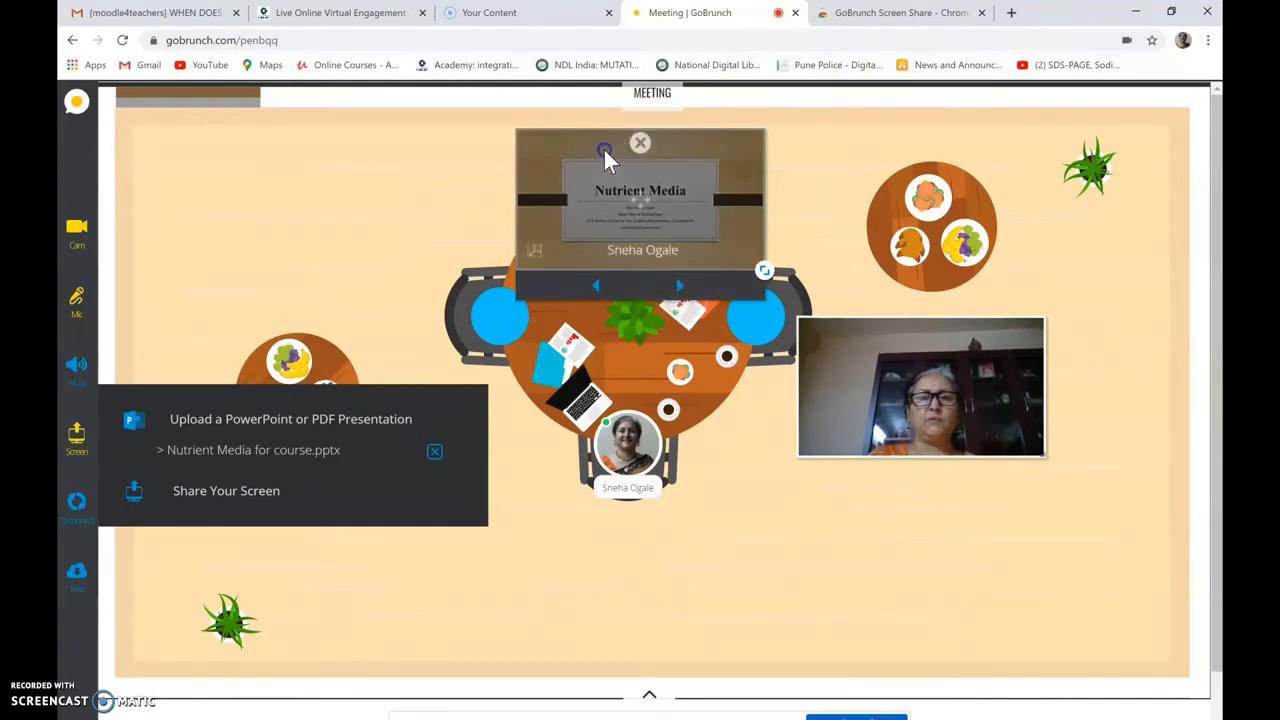
Place the presentation in the room's upper-left corner and the webcam video in its lower-right corner, and advance to the second slide.
drag(603, 157, 246, 137)
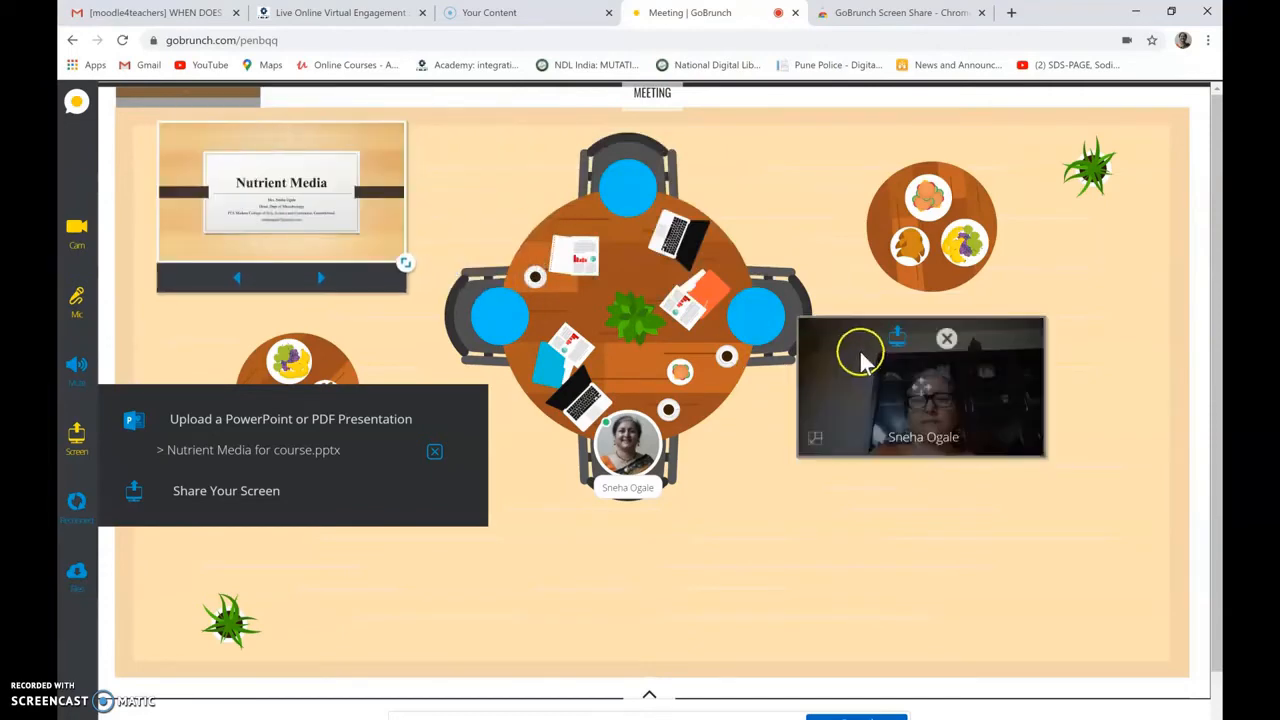
drag(860, 350, 971, 503)
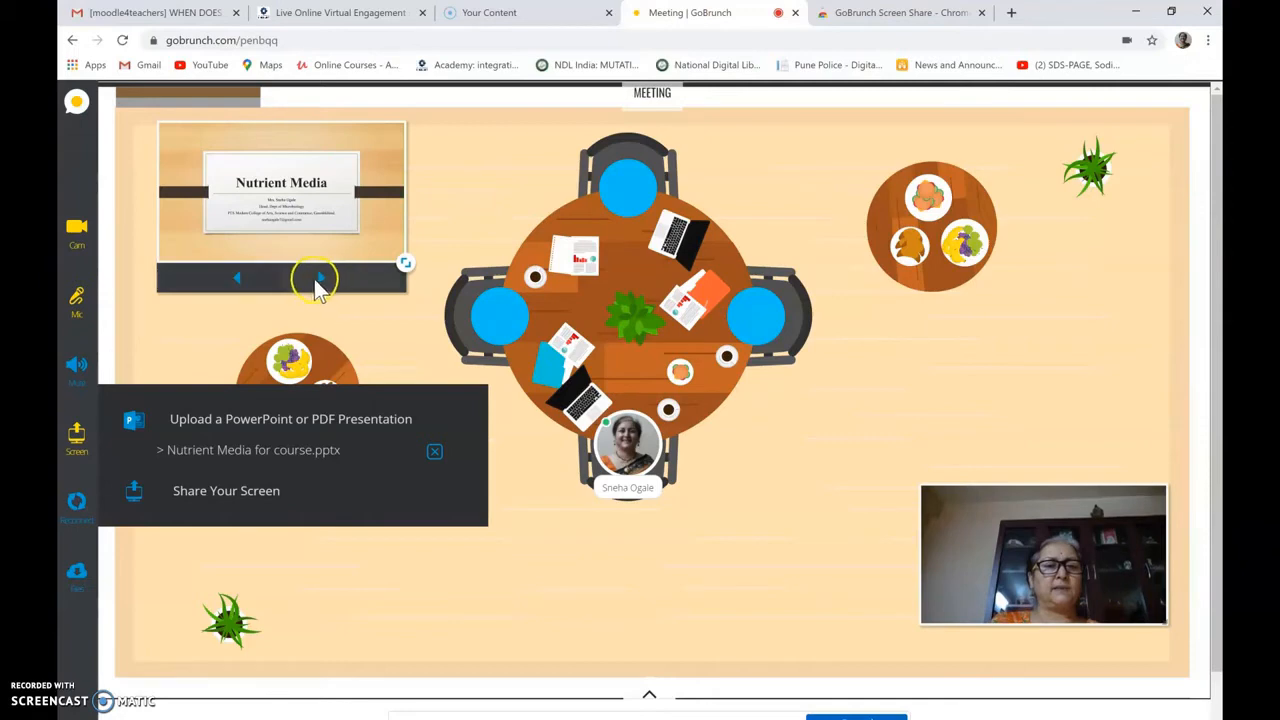
click(320, 279)
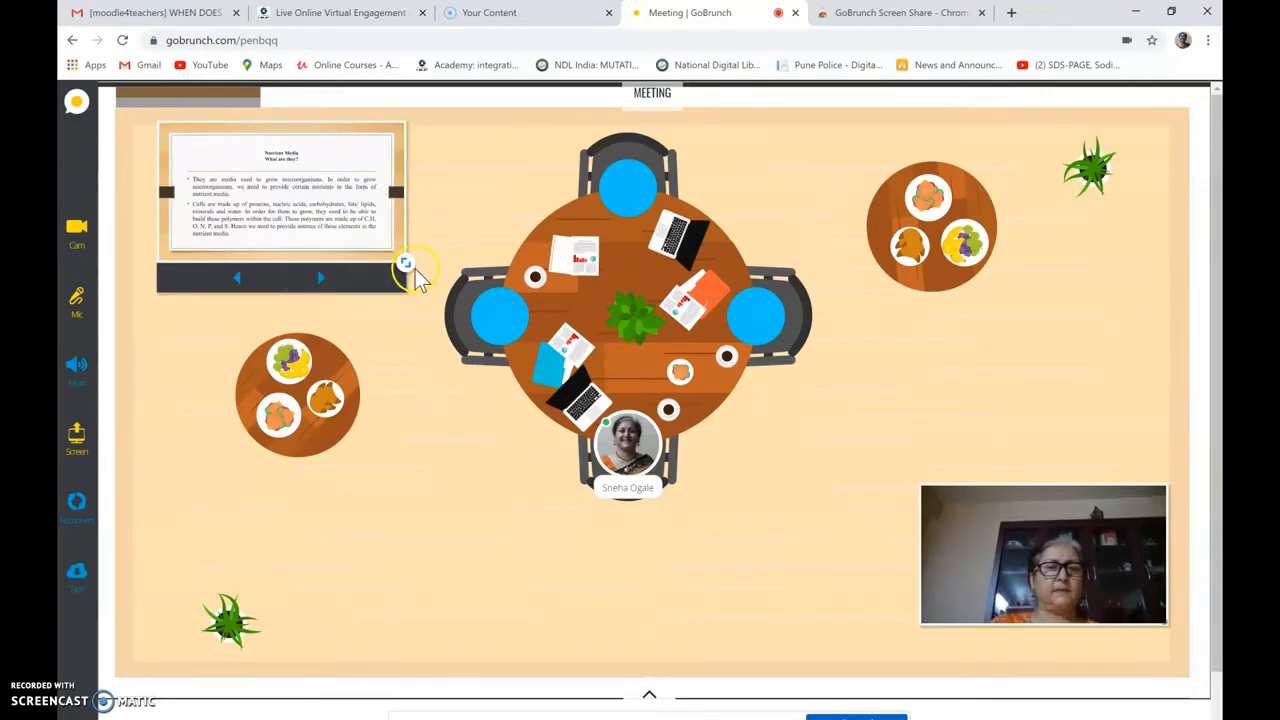
Enlarge the presentation over the meeting table, and shrink it again so it fits beside the table.
drag(407, 264, 645, 398)
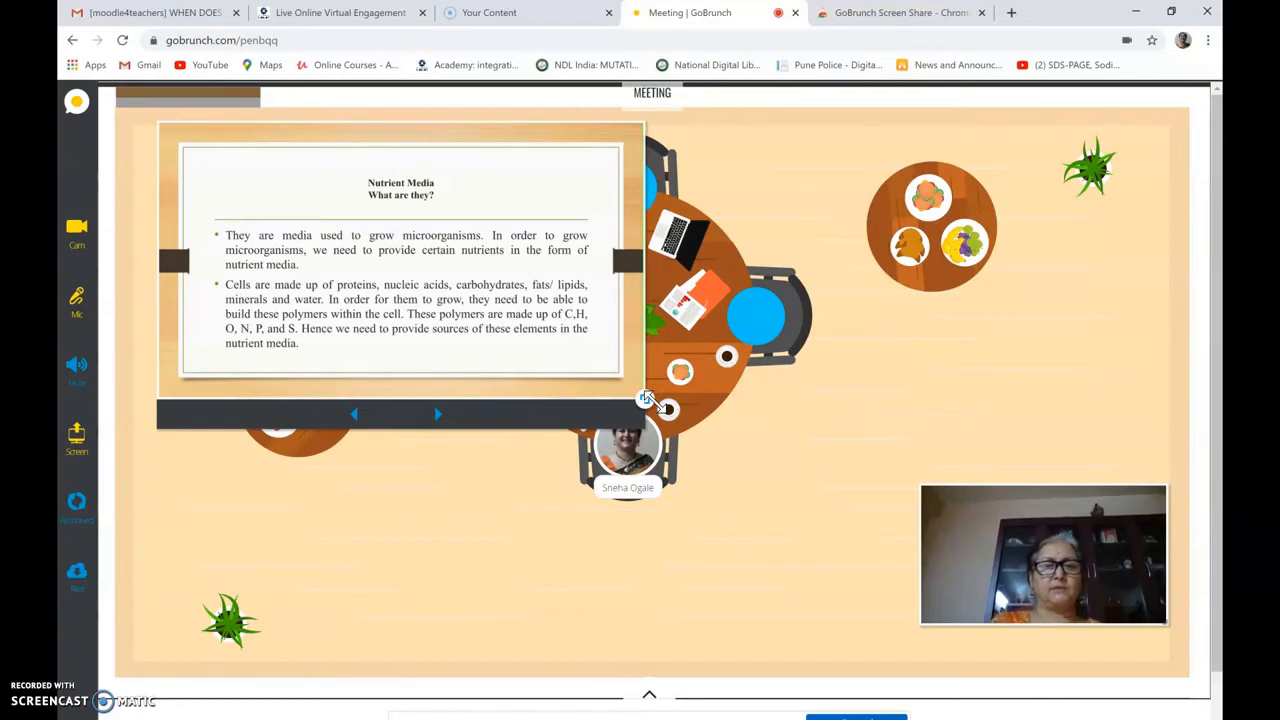
drag(647, 398, 456, 291)
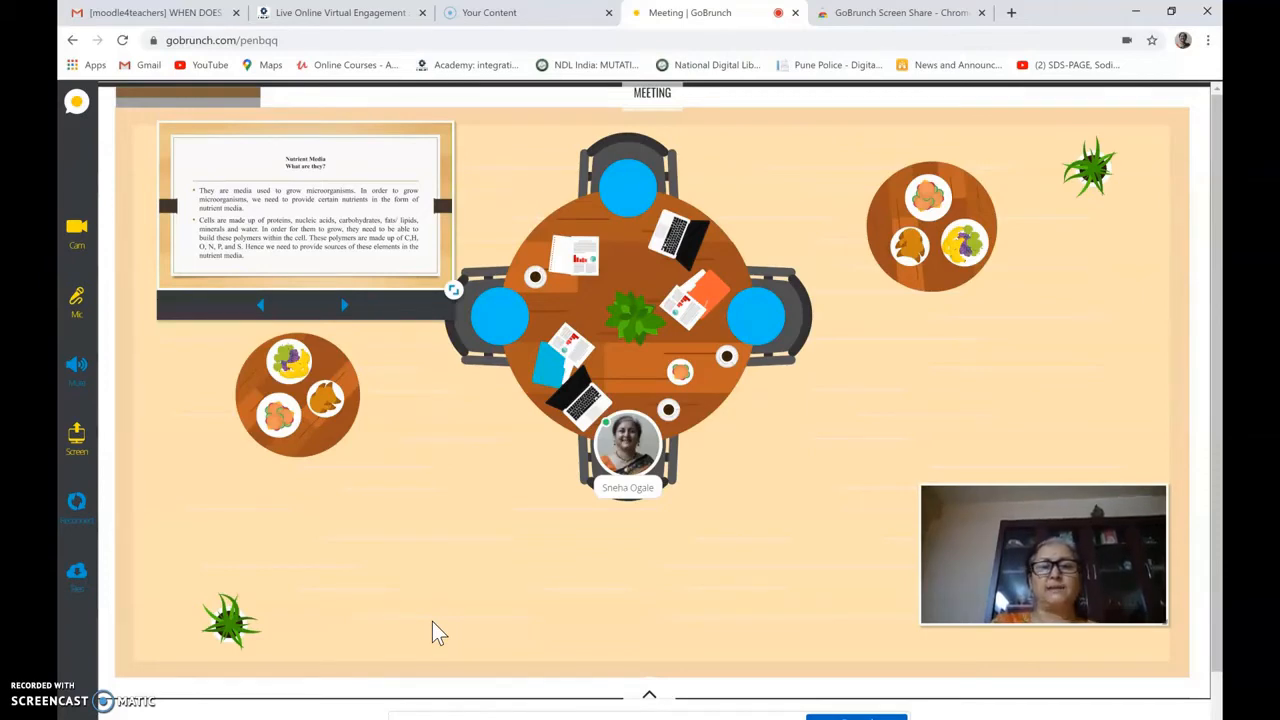
click(1053, 605)
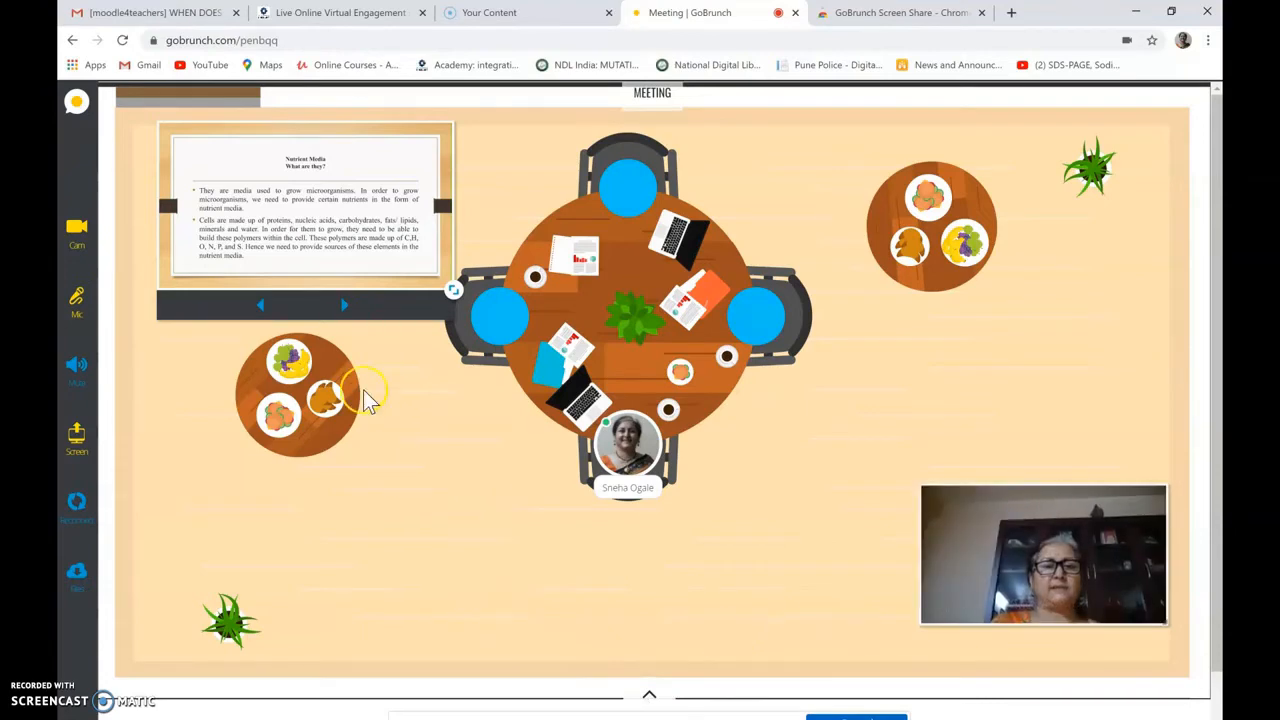
mouse_move(234, 222)
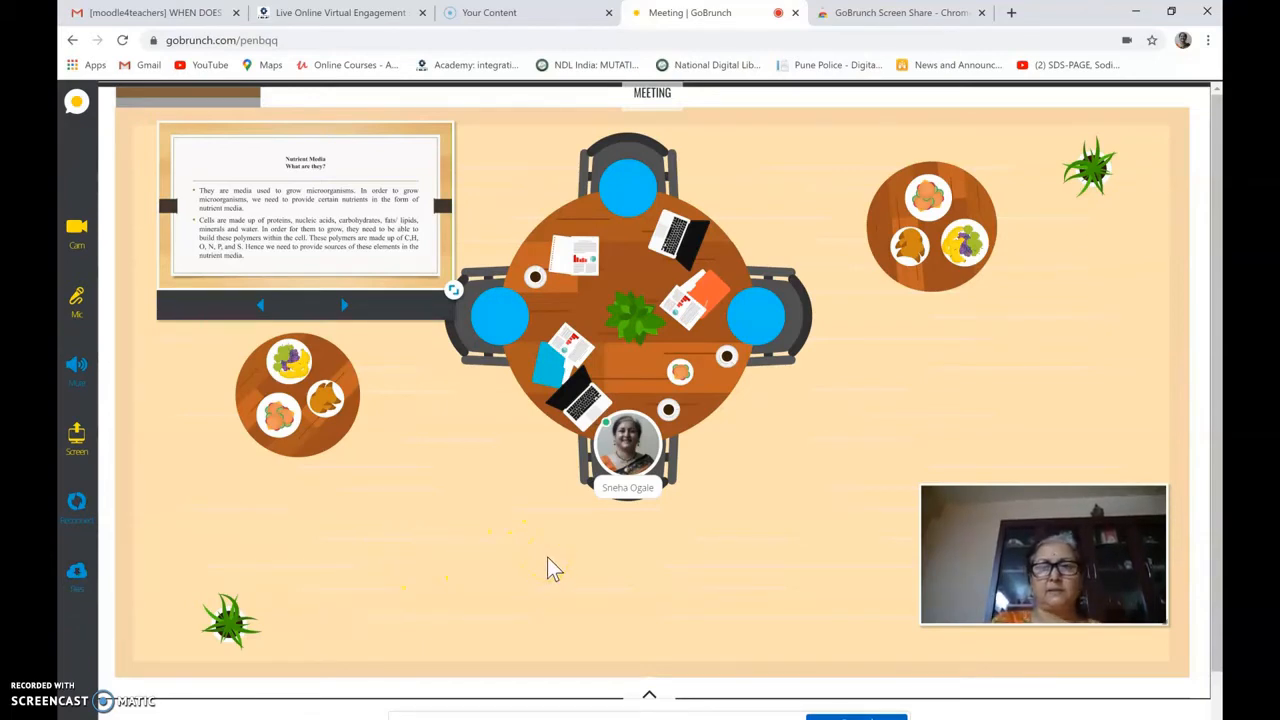
click(176, 463)
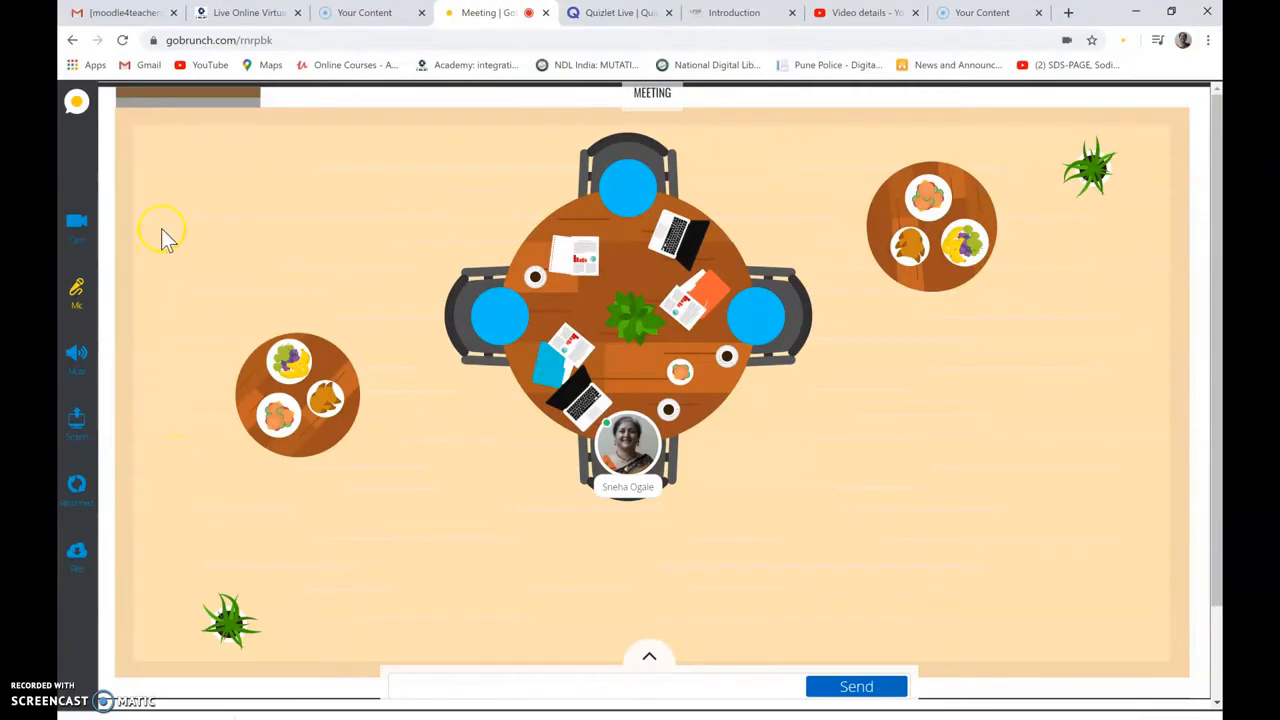
Leave the meeting room for the GoBrunch lobby and start creating a webinar.
click(124, 107)
click(77, 103)
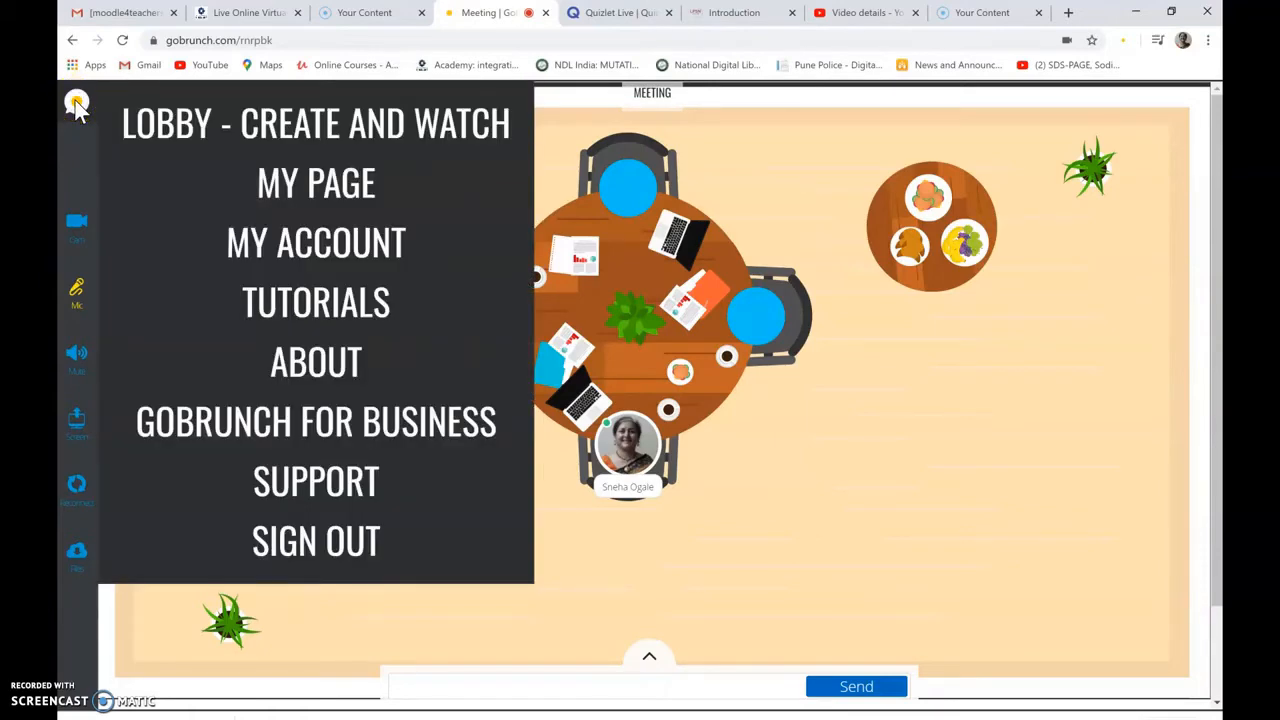
click(300, 130)
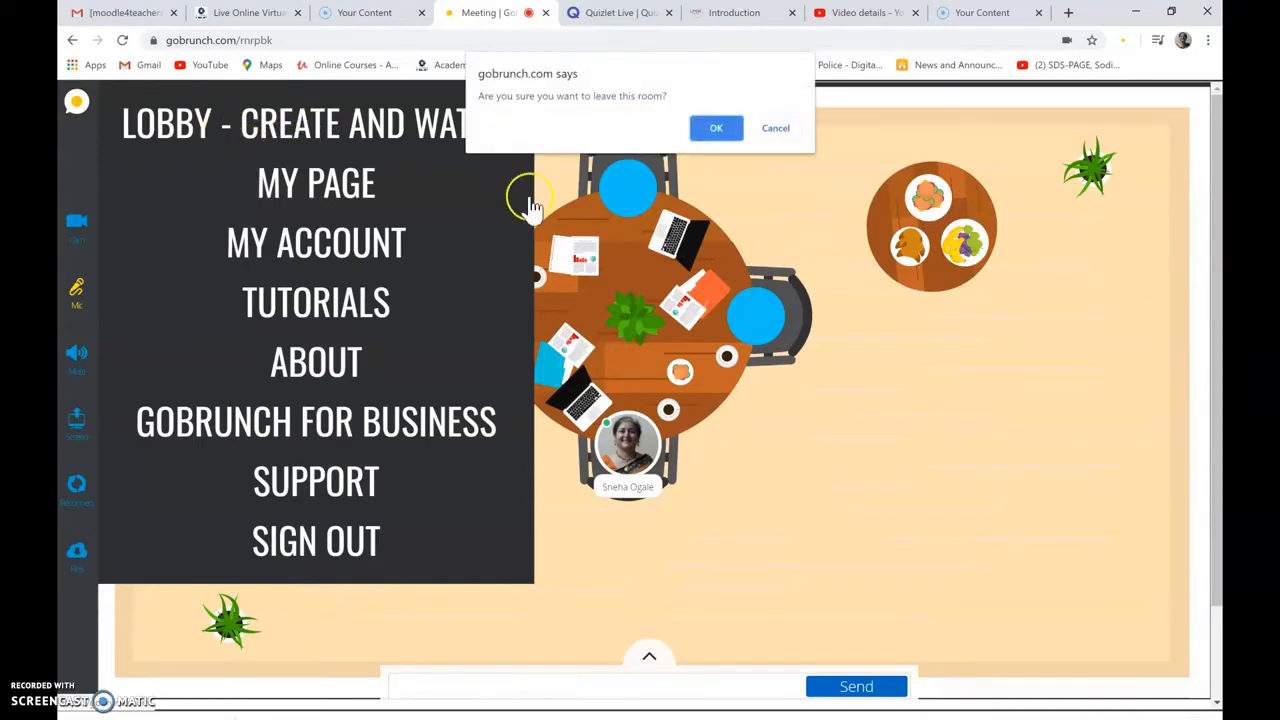
click(718, 130)
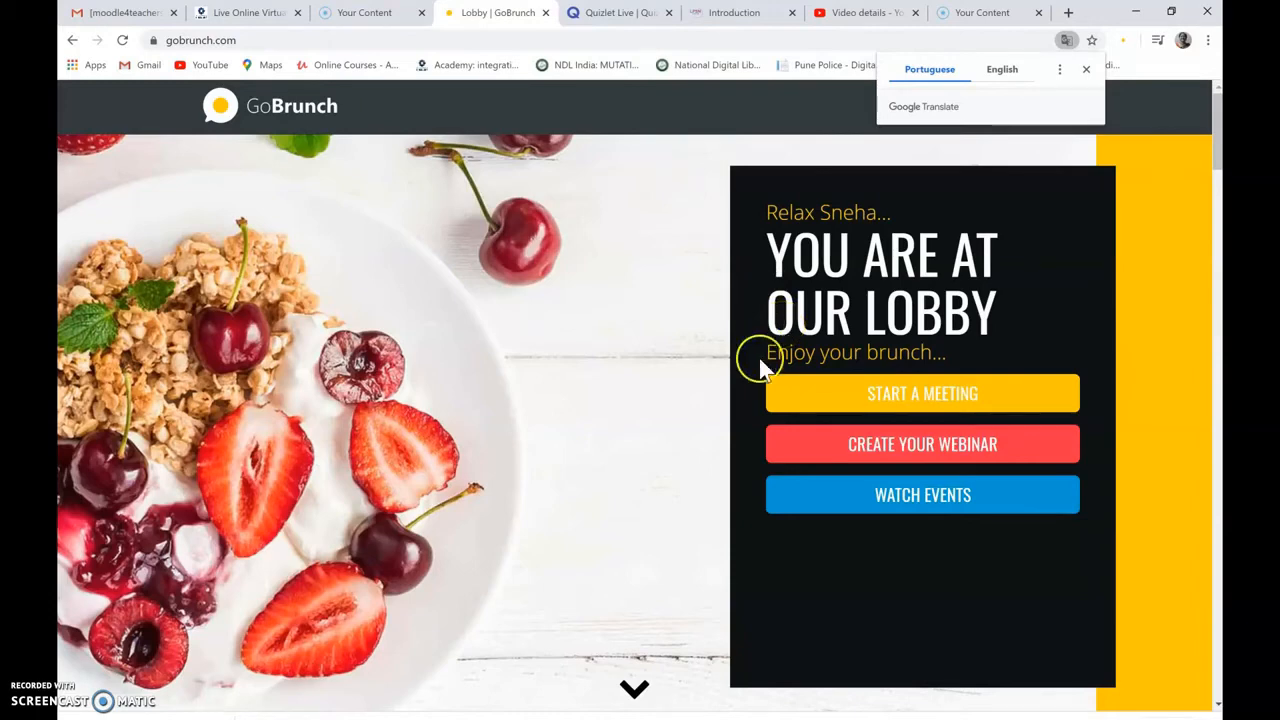
click(893, 445)
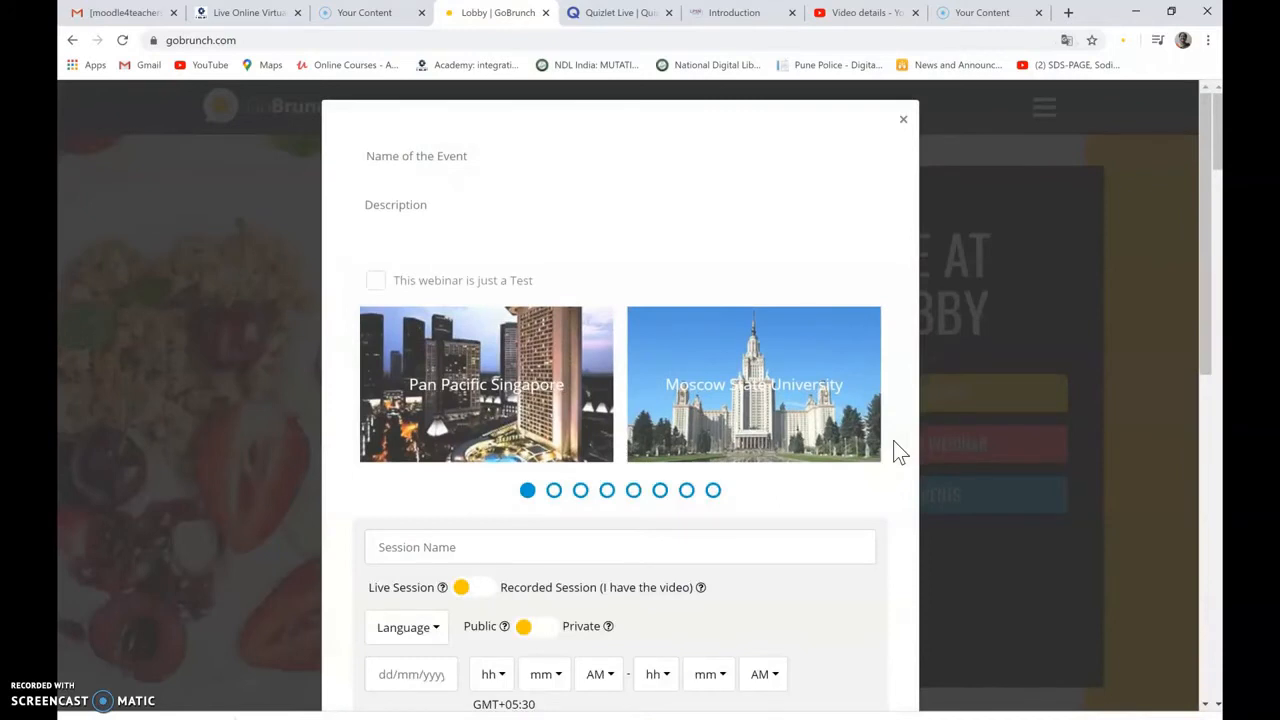
Name the event "My Webinar", describe it as "Demo Webinar", and mark it as just a test.
click(408, 157)
text(My Webinar)
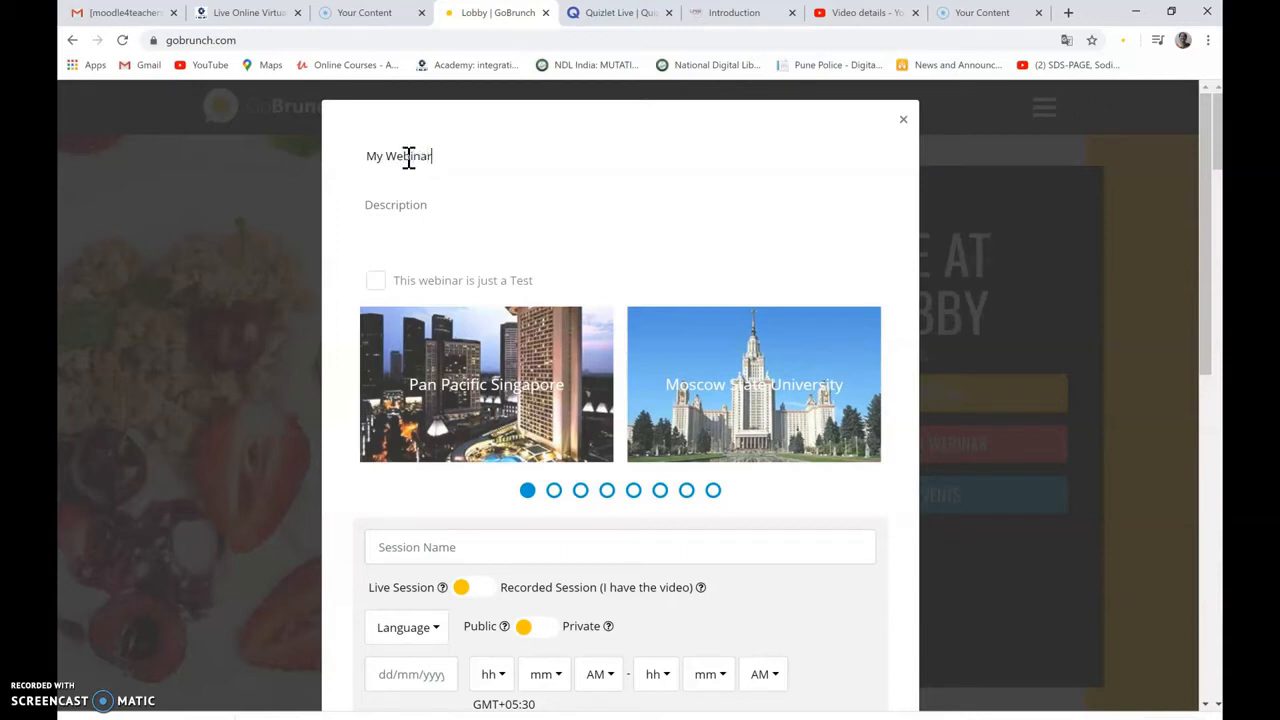
click(376, 206)
text(Demo Webina)
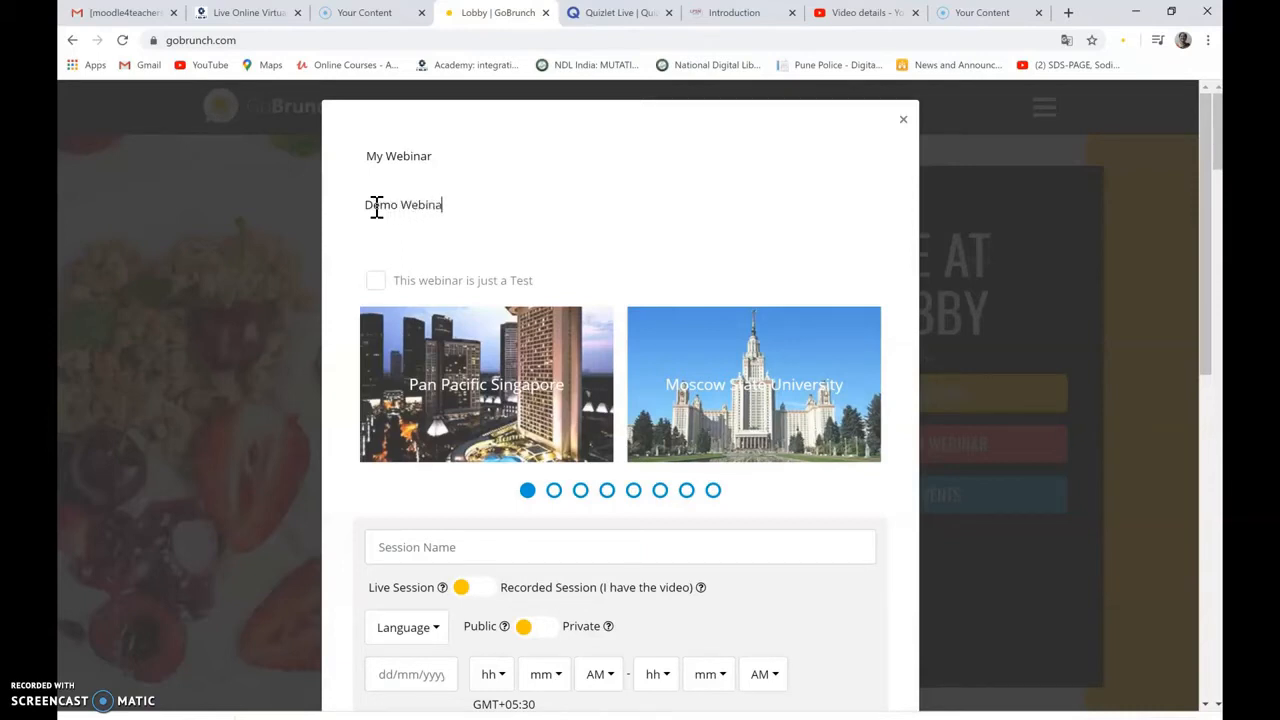
text(r)
click(376, 276)
click(374, 283)
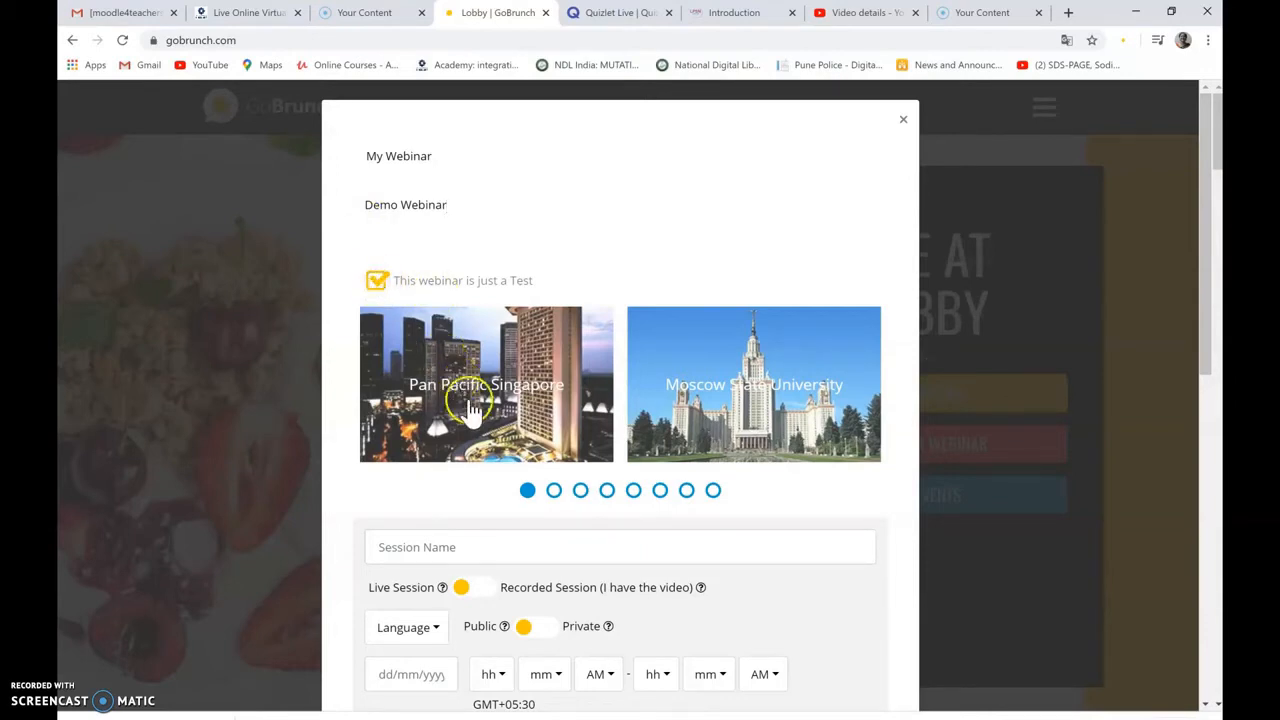
Browse the webinar venue images and choose Raffles Hotel.
click(553, 492)
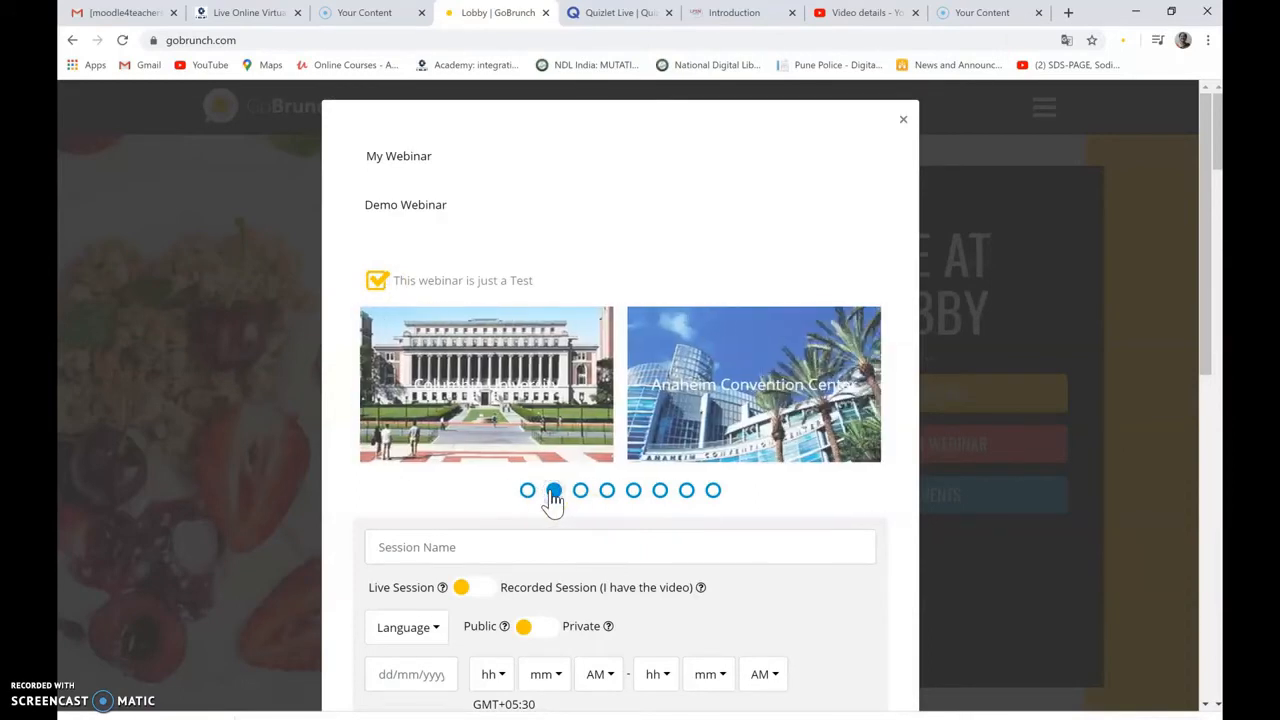
click(581, 491)
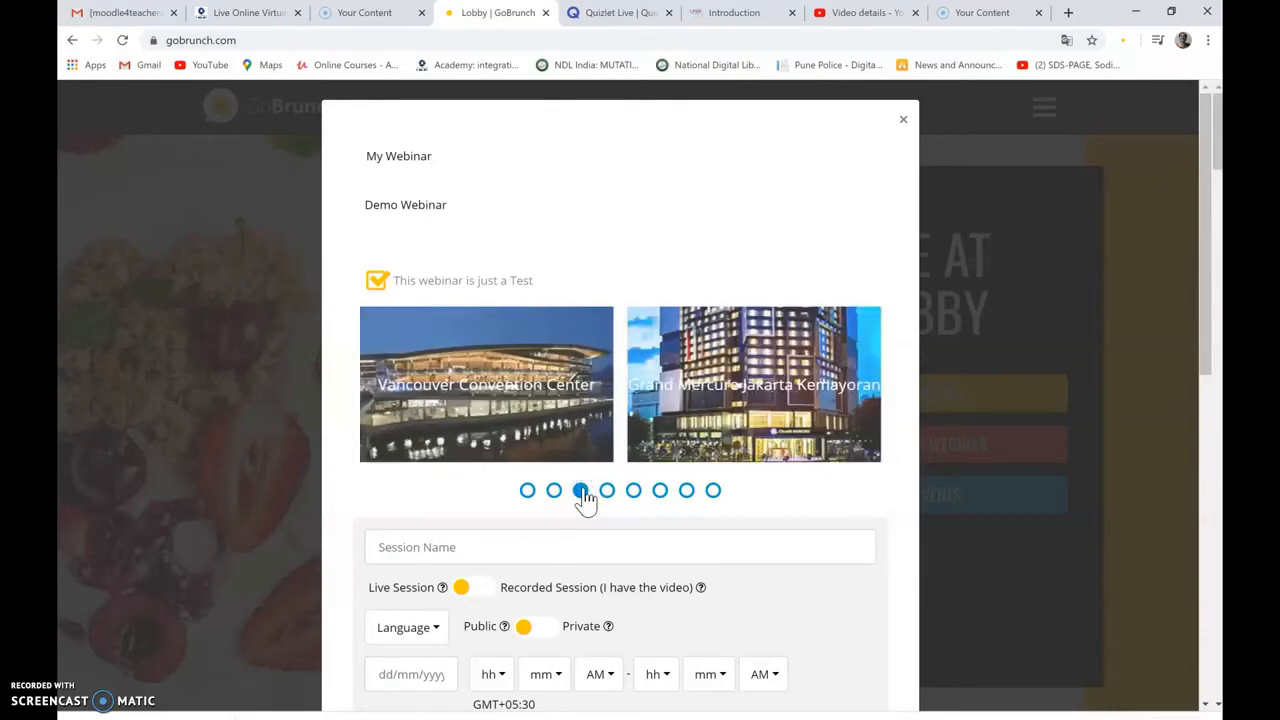
click(607, 491)
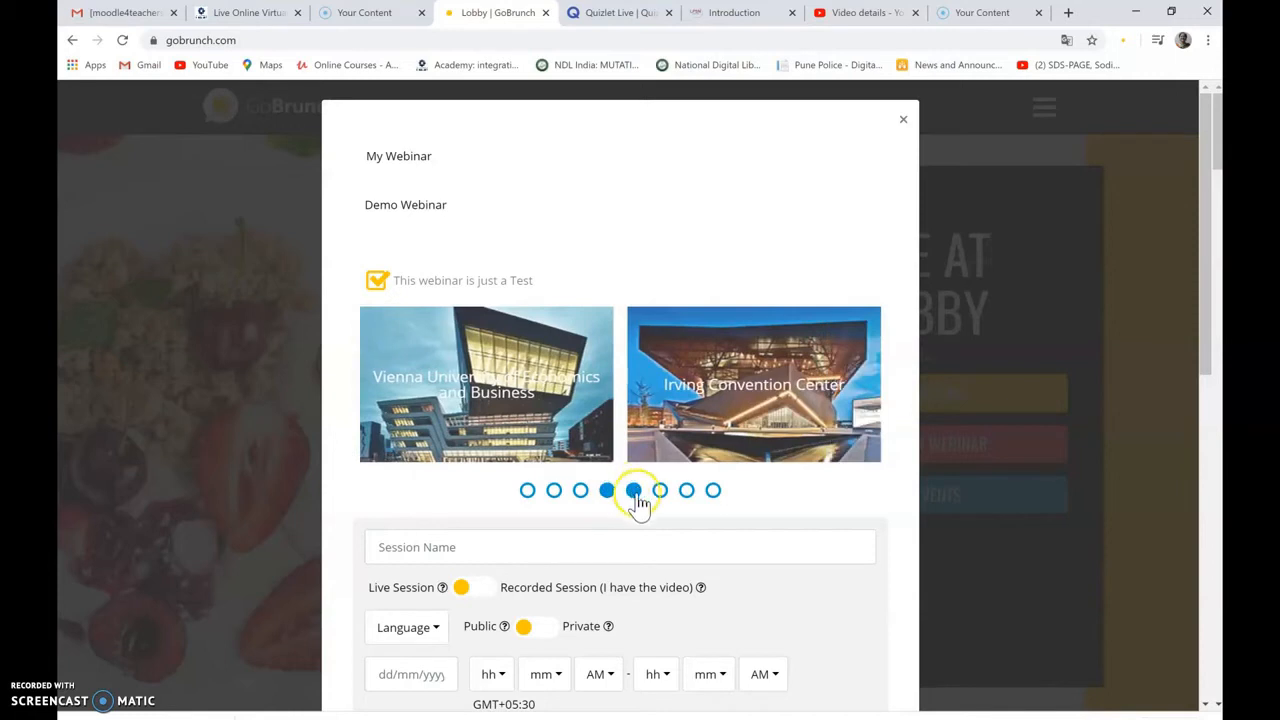
click(634, 491)
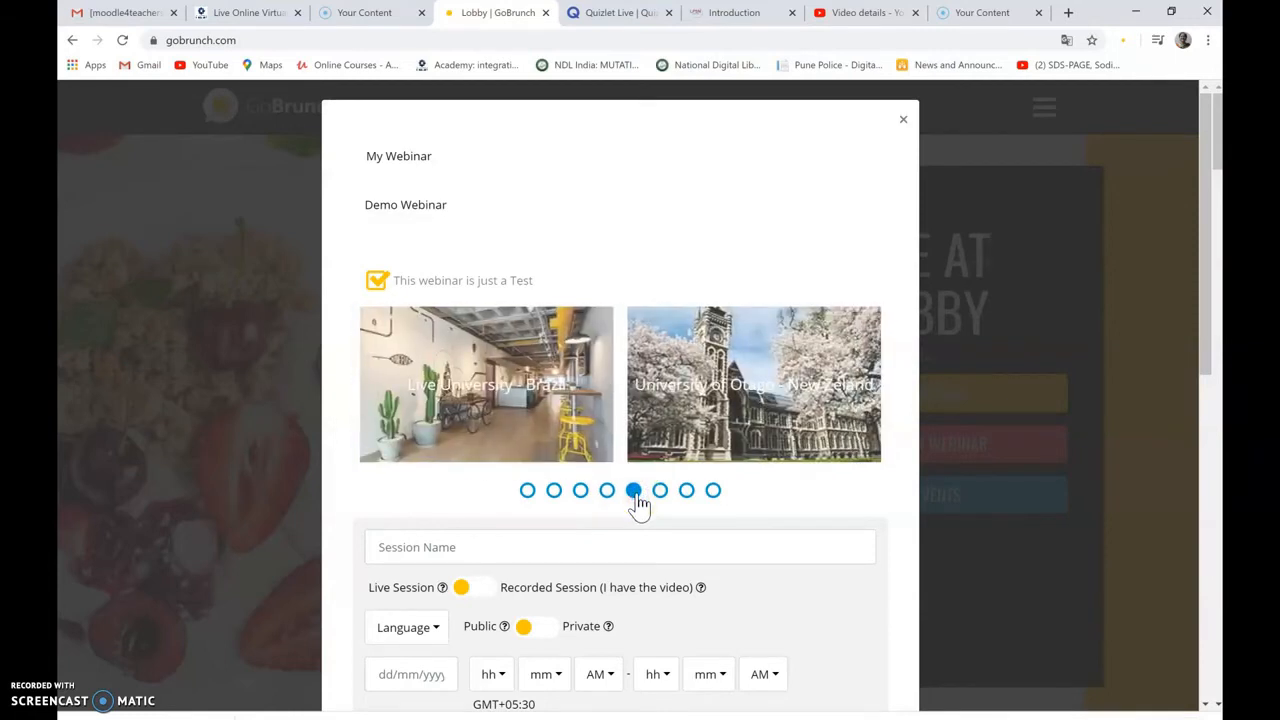
click(712, 491)
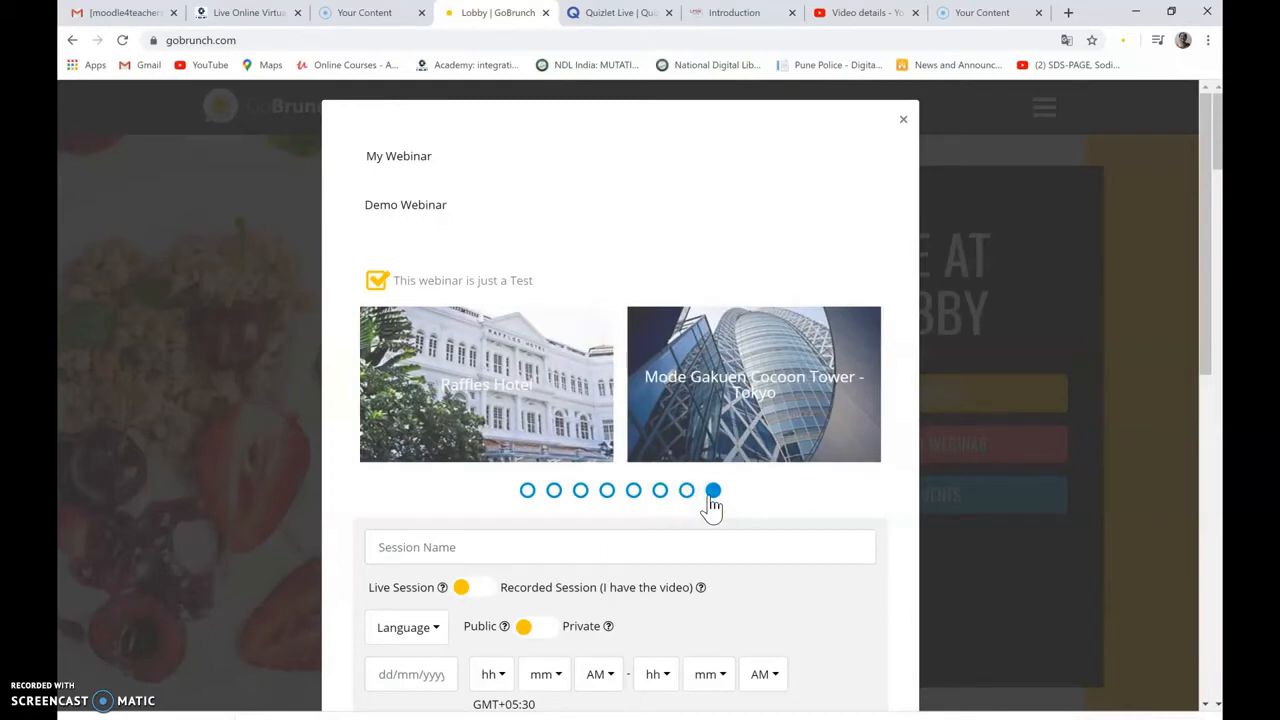
click(528, 385)
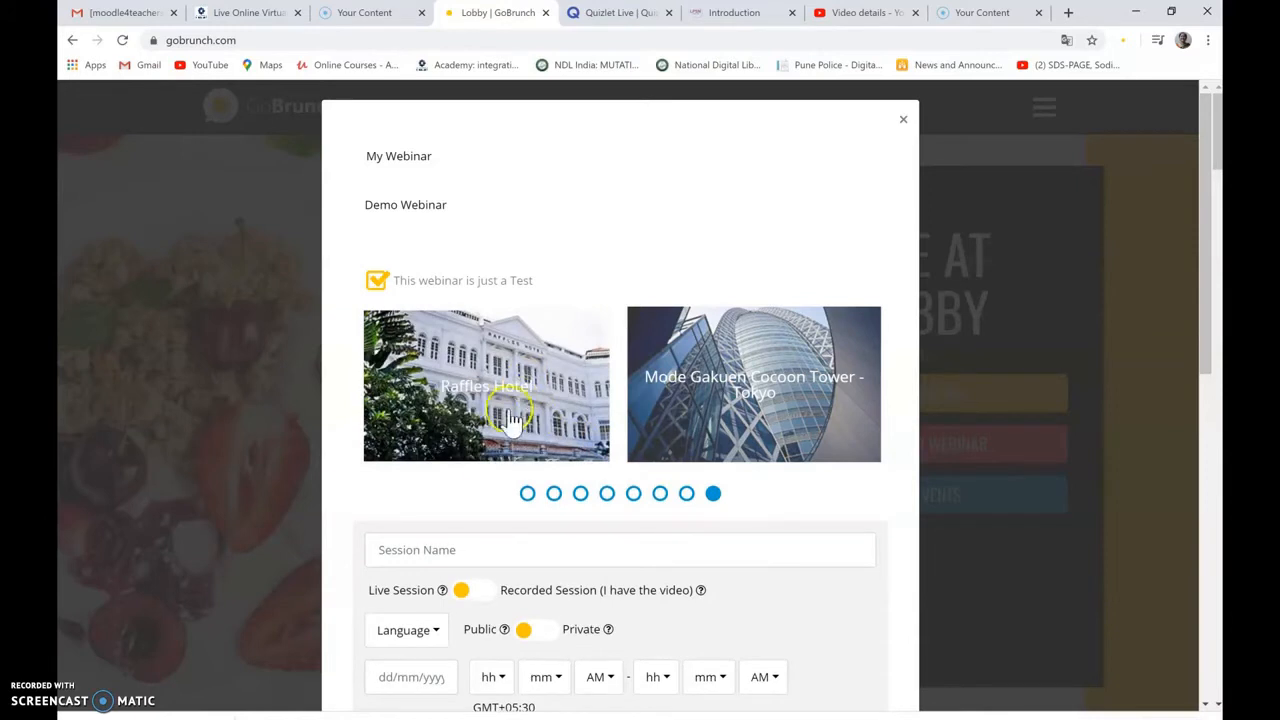
Name the session "My demo Webinar" and set its language to English.
click(402, 549)
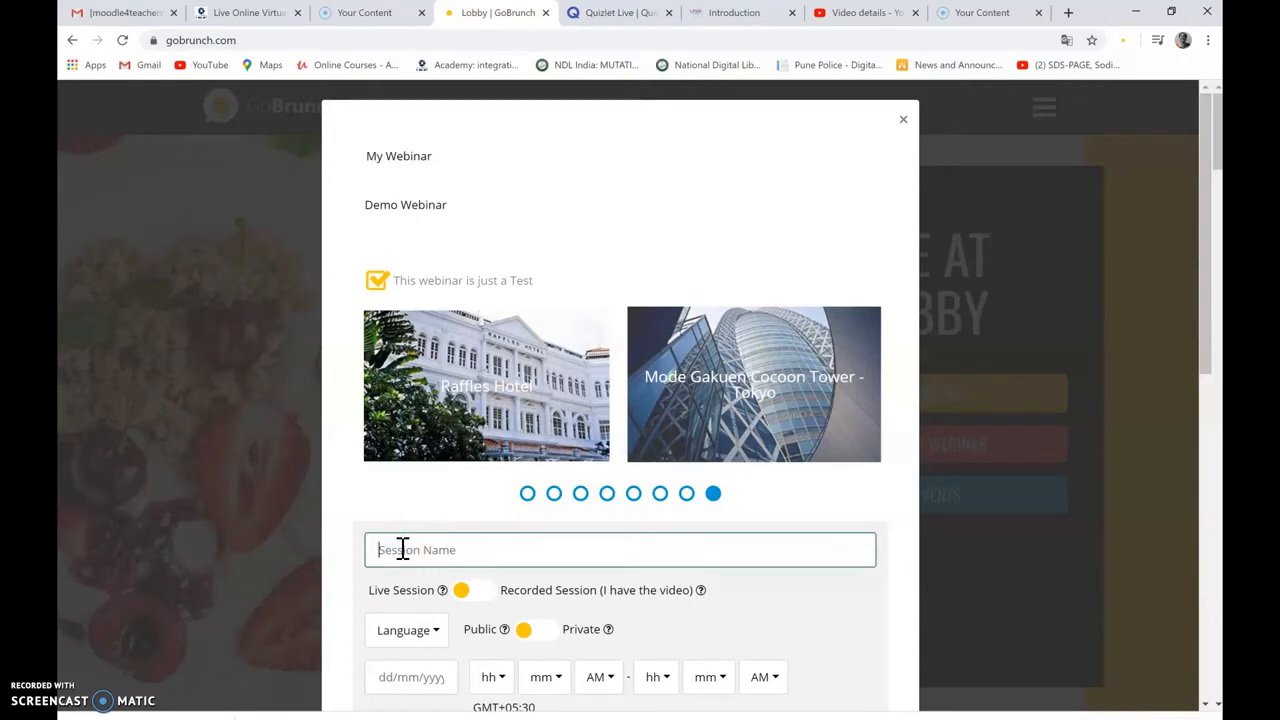
text(My demo Webinar)
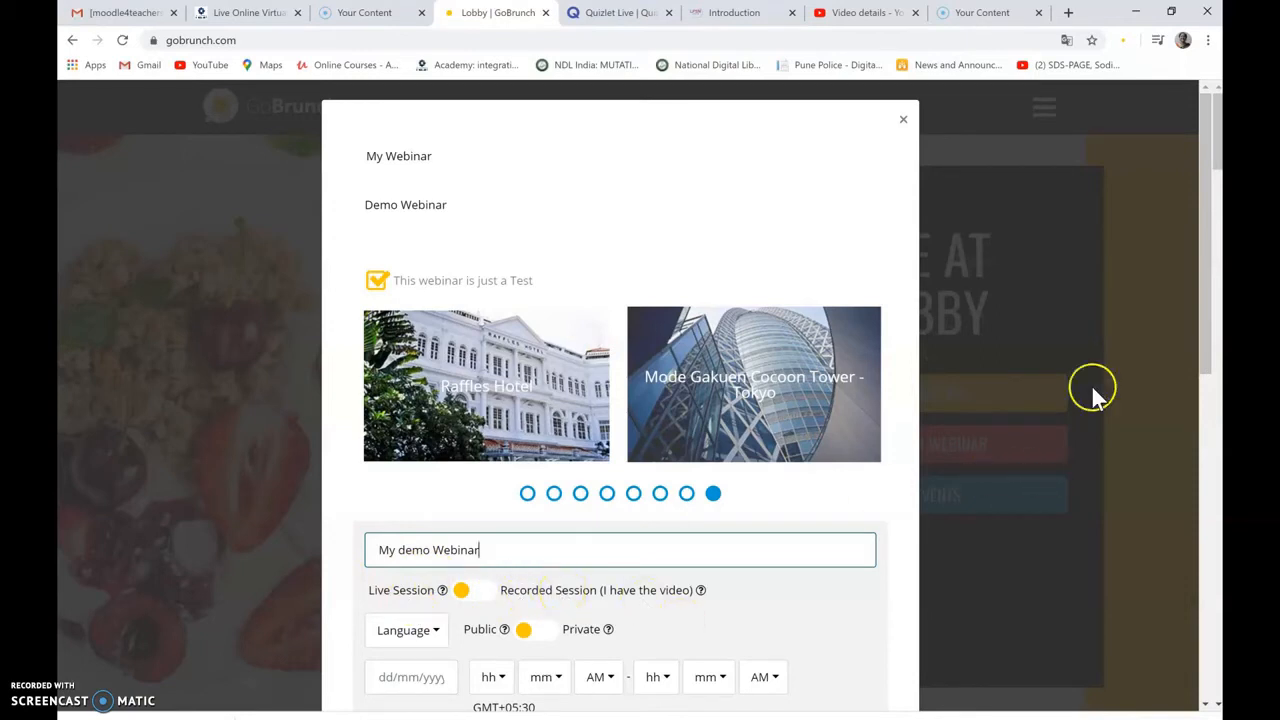
drag(1205, 347, 1205, 525)
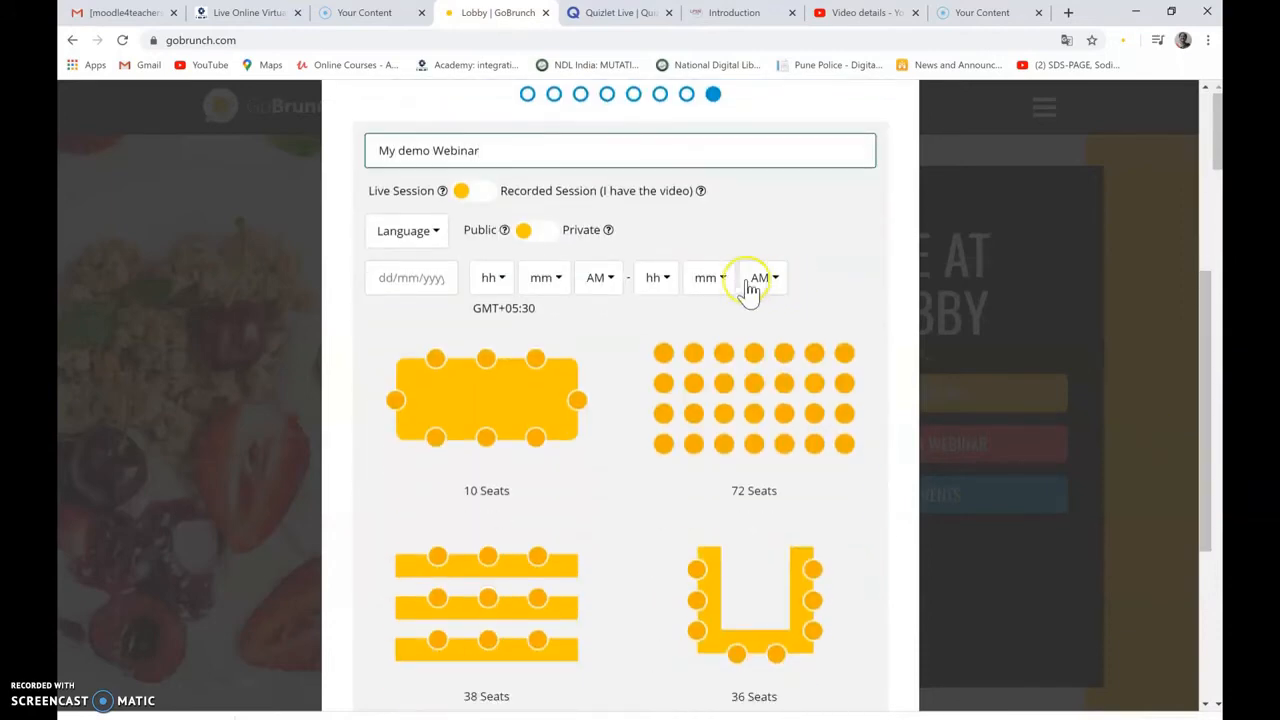
click(437, 236)
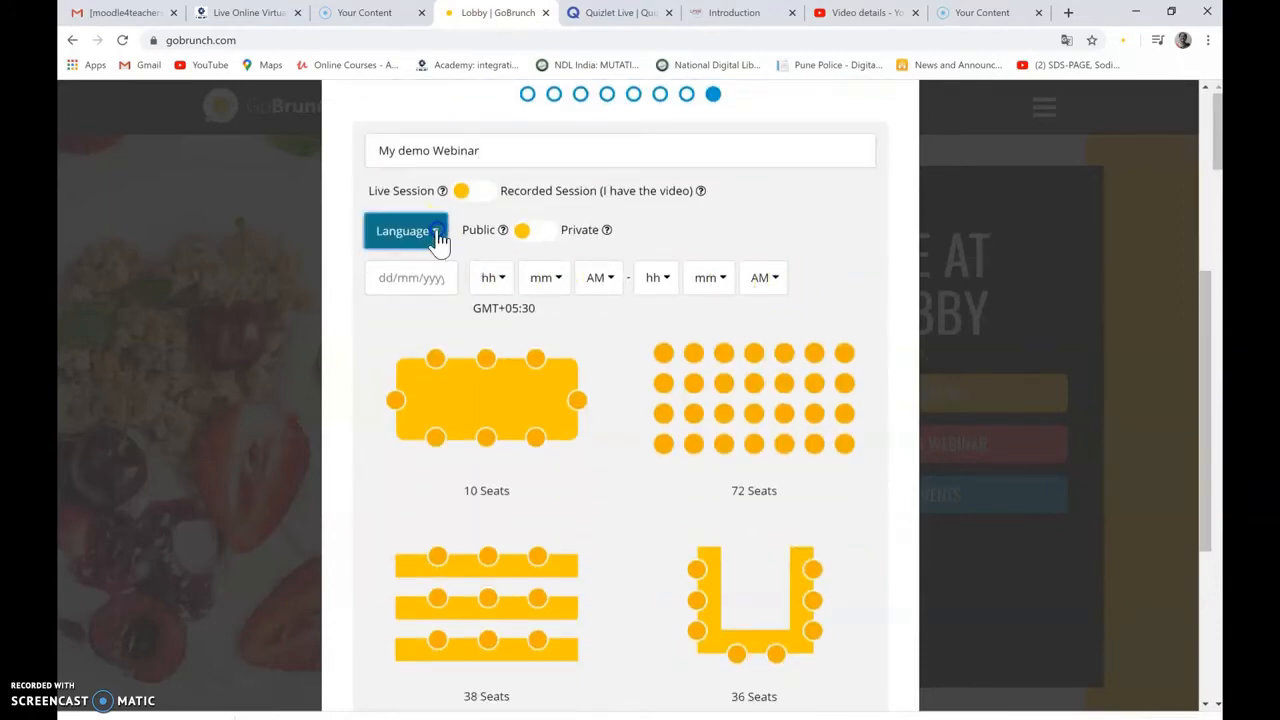
click(405, 292)
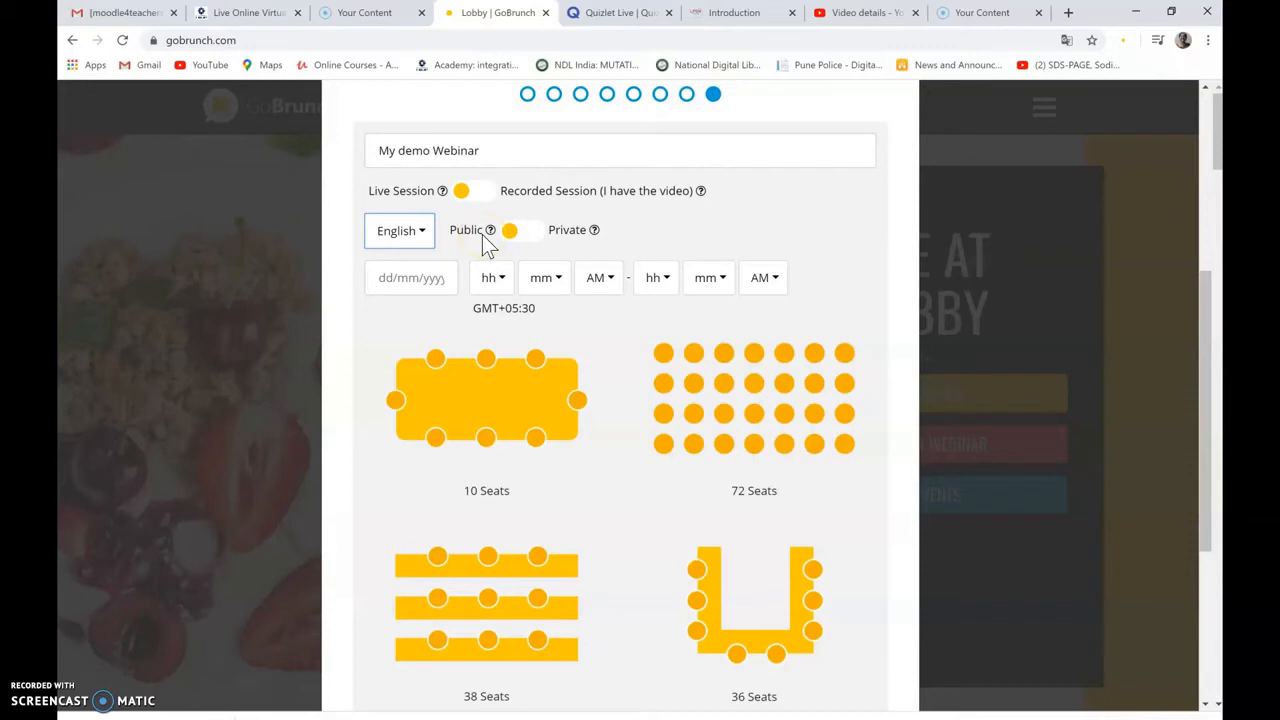
click(511, 236)
Set the session date to 05/25/2020 and its start time to 10:00 AM.
click(403, 281)
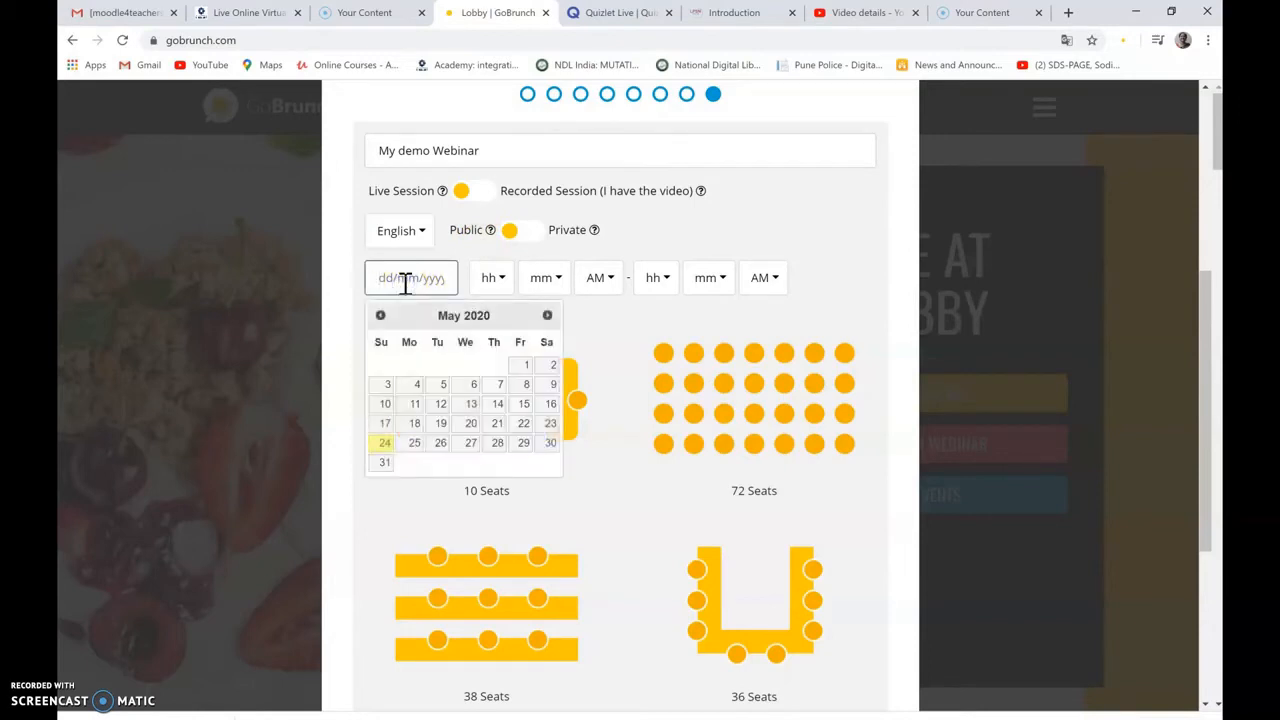
click(417, 446)
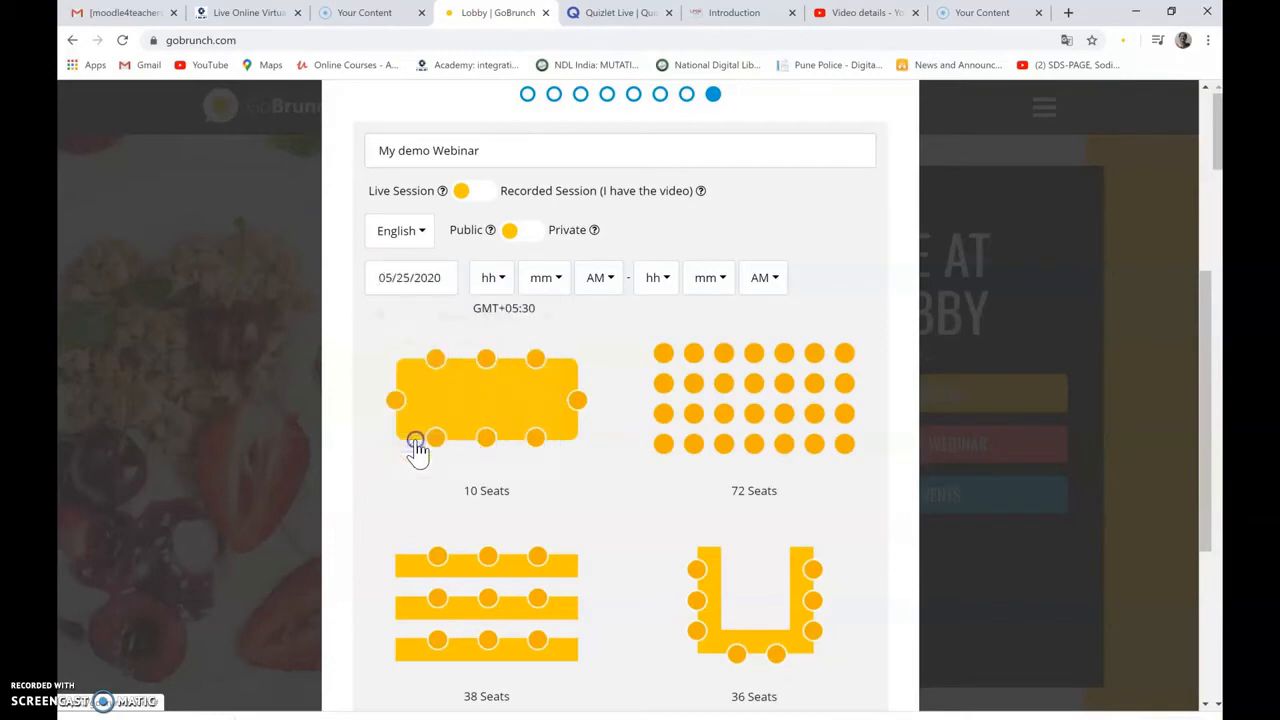
click(474, 314)
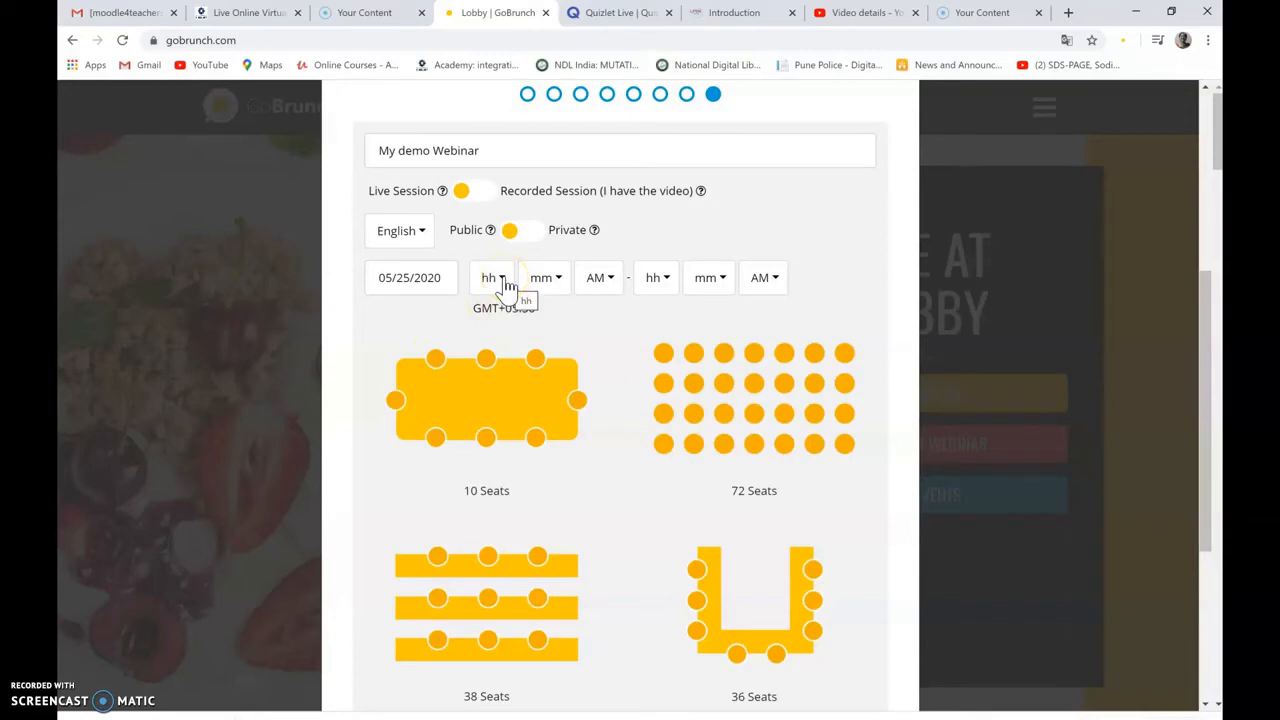
click(505, 285)
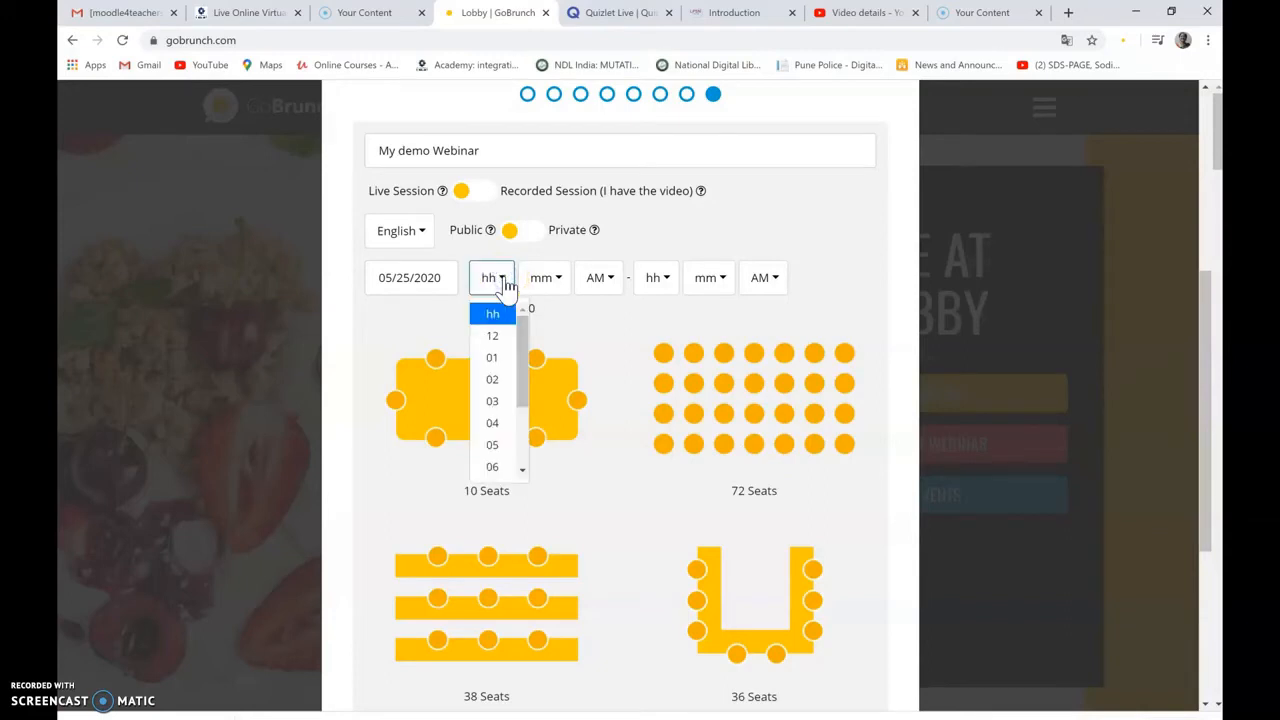
click(522, 471)
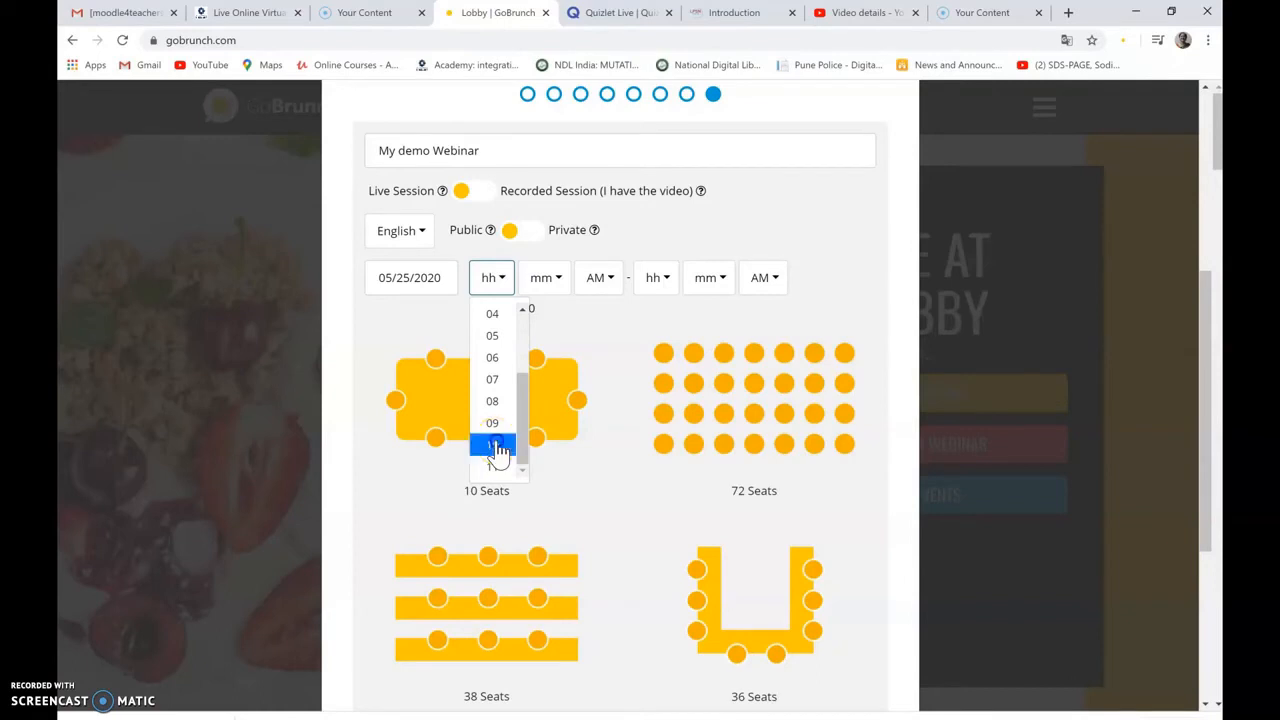
click(492, 445)
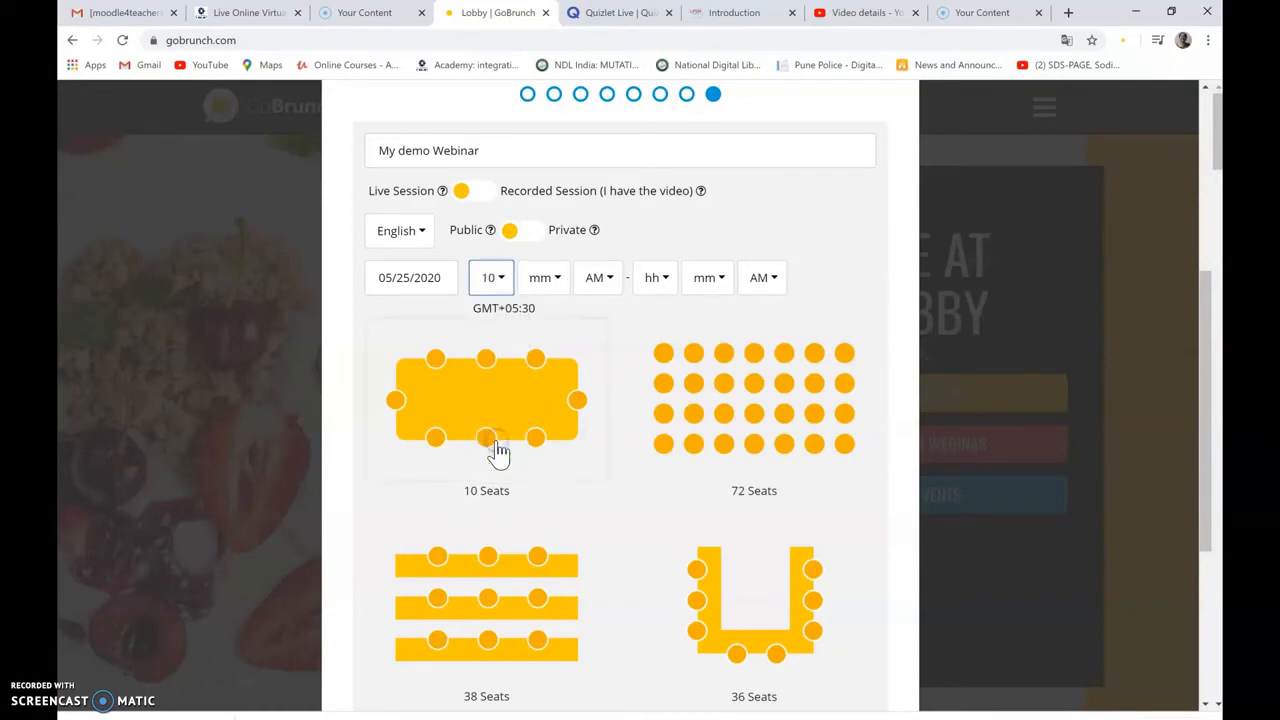
click(562, 285)
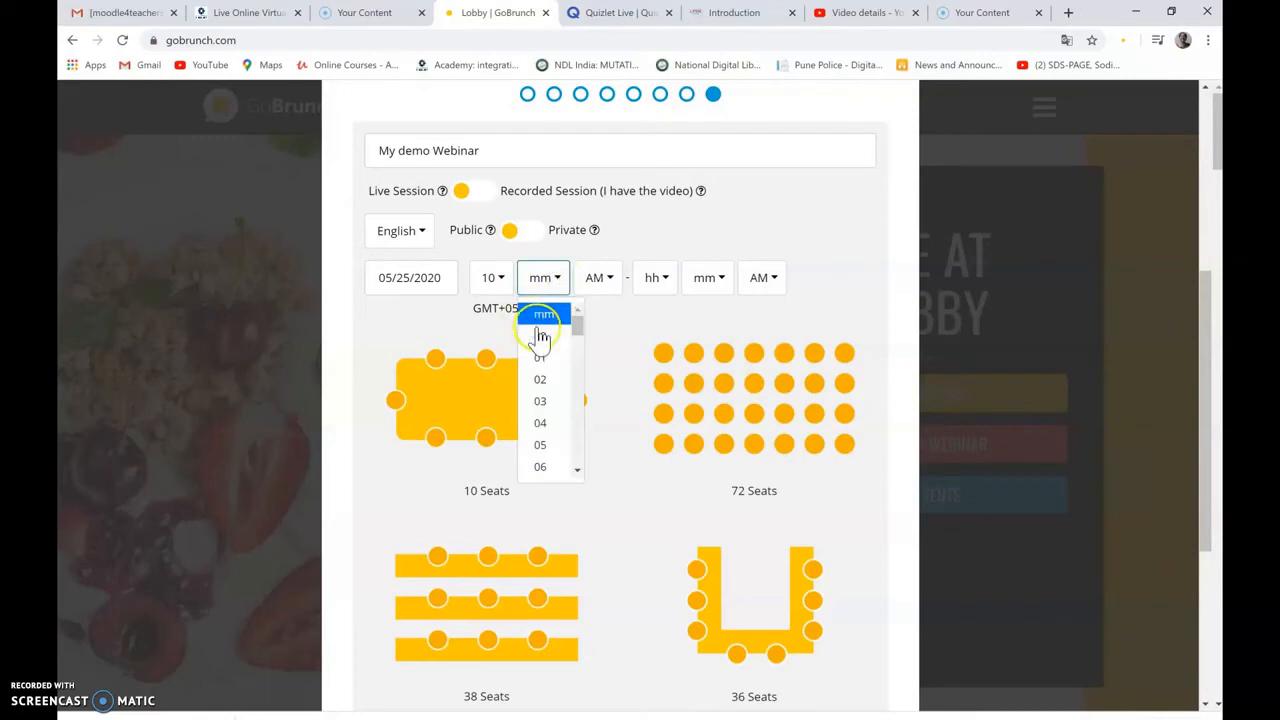
click(539, 337)
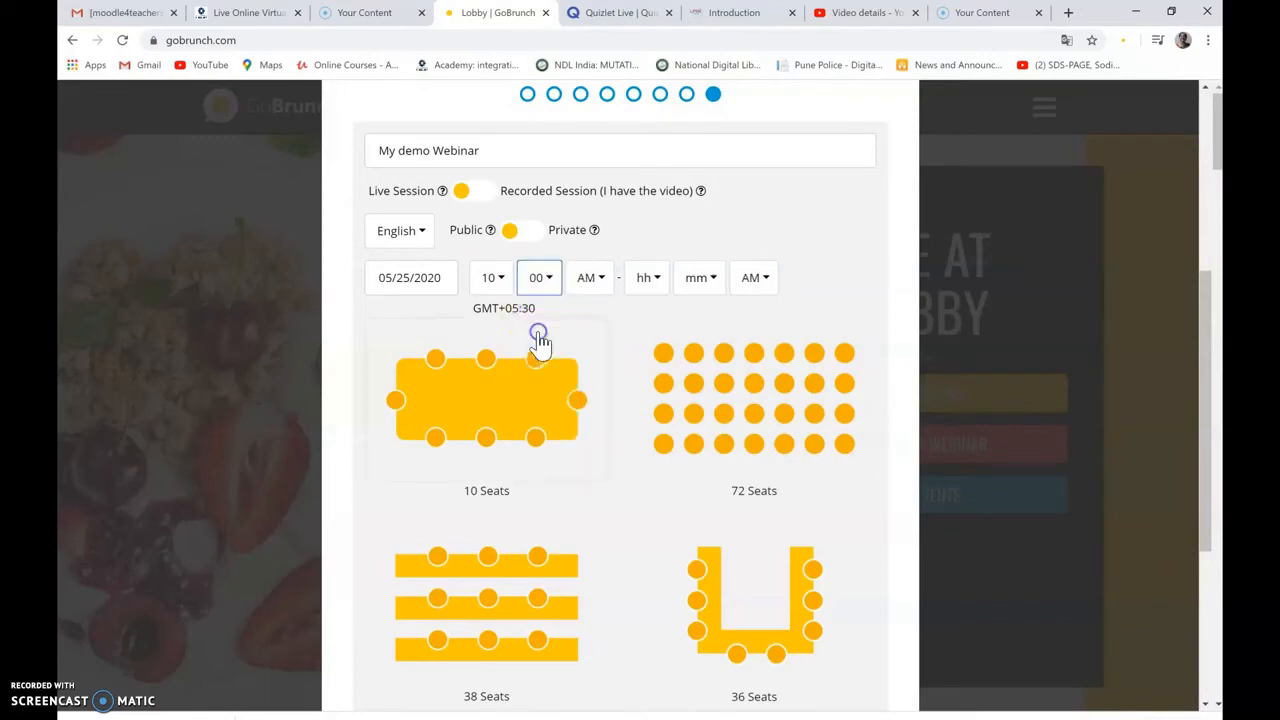
Set the session's end time to 11:00 AM.
click(658, 285)
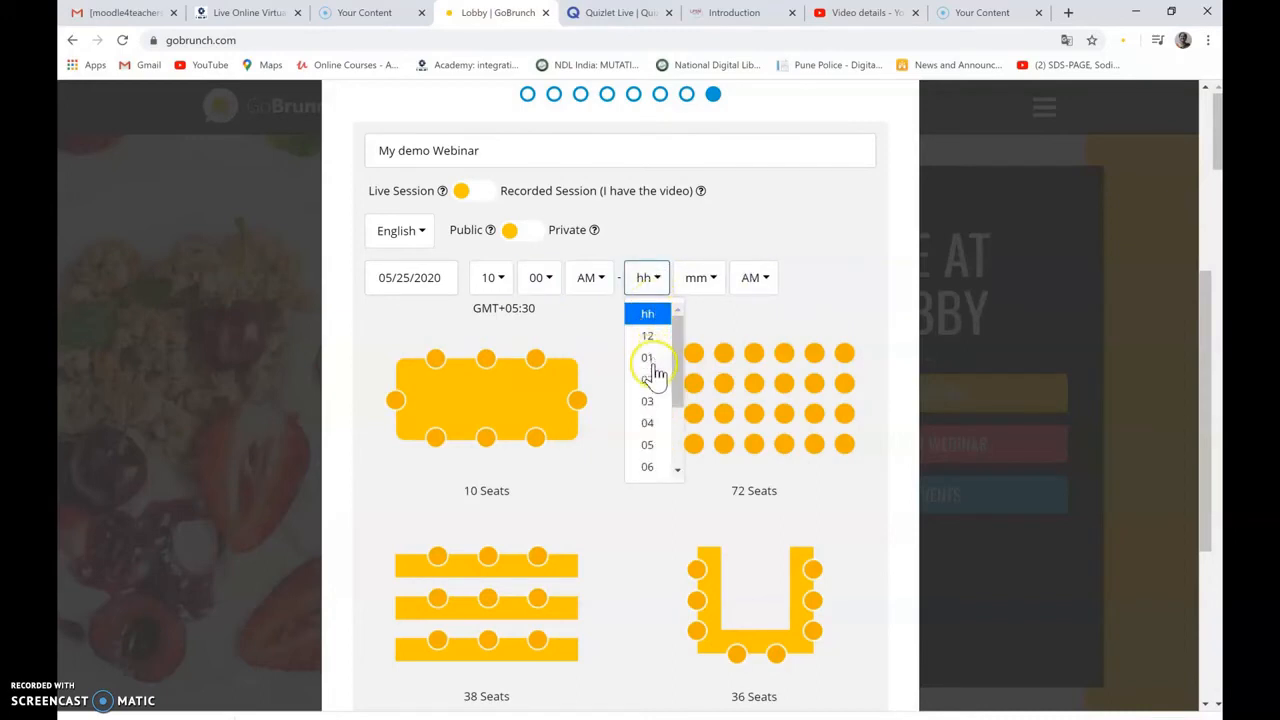
click(677, 472)
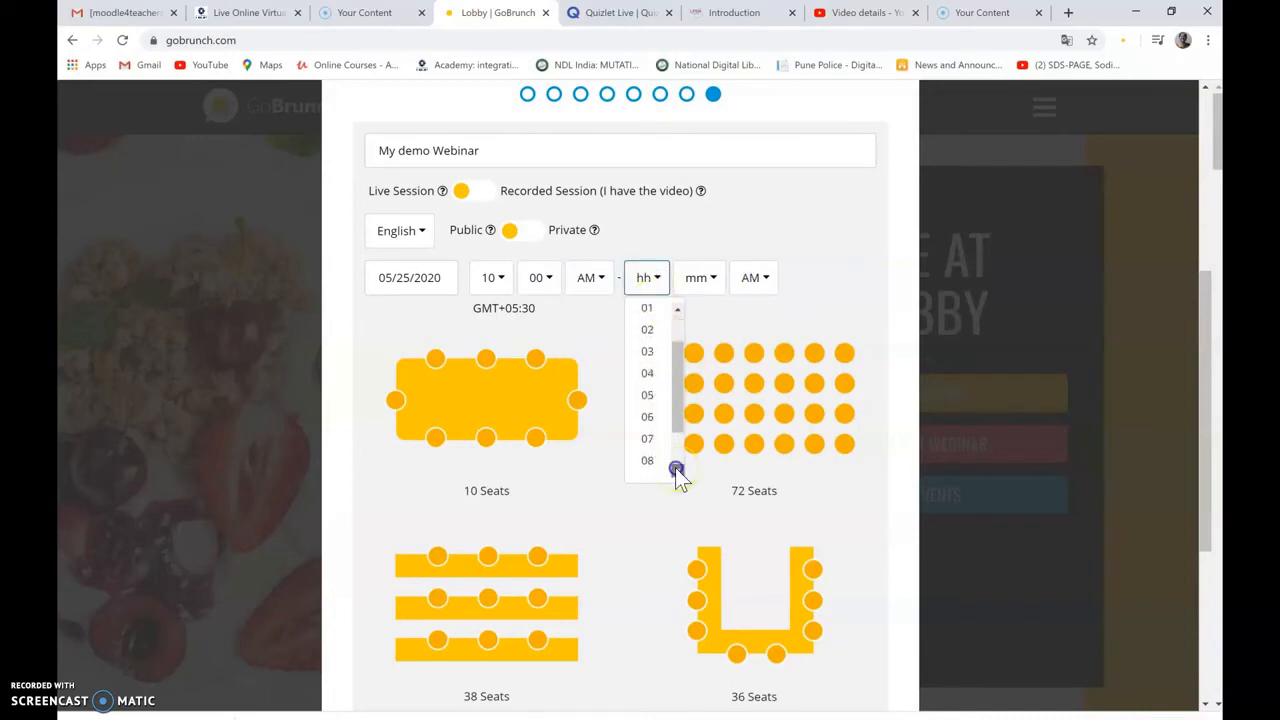
click(648, 468)
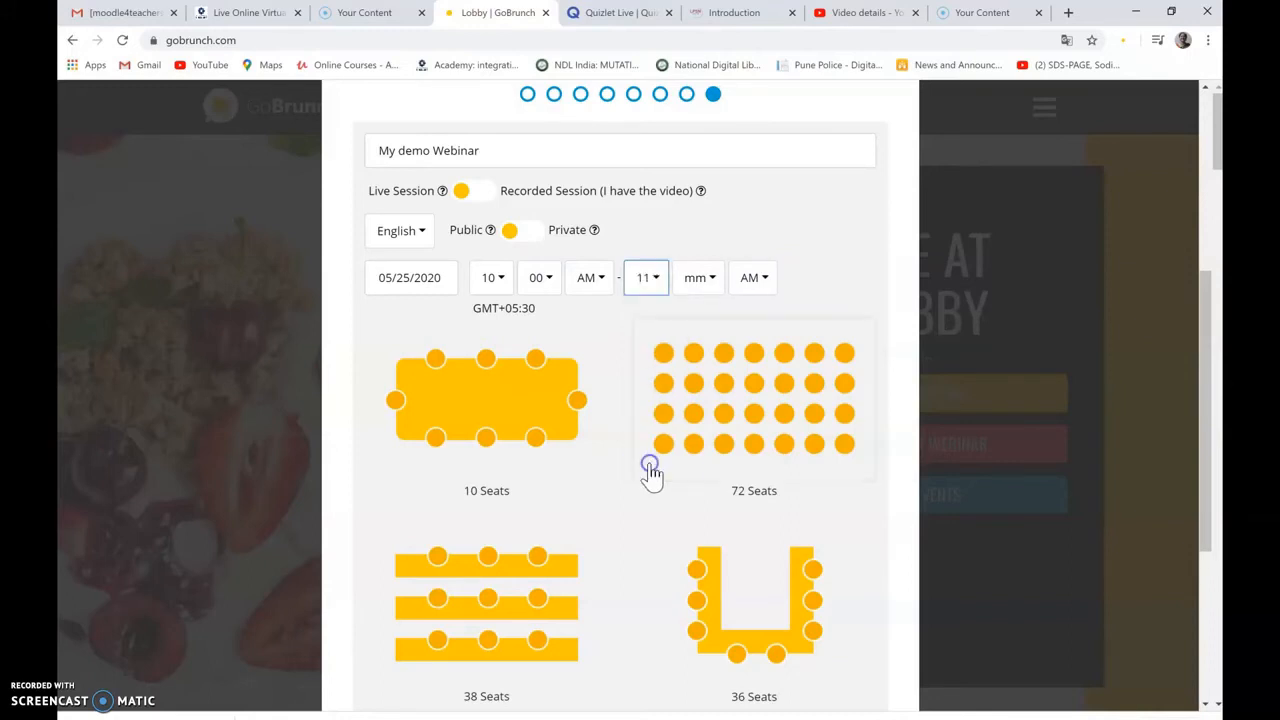
click(716, 284)
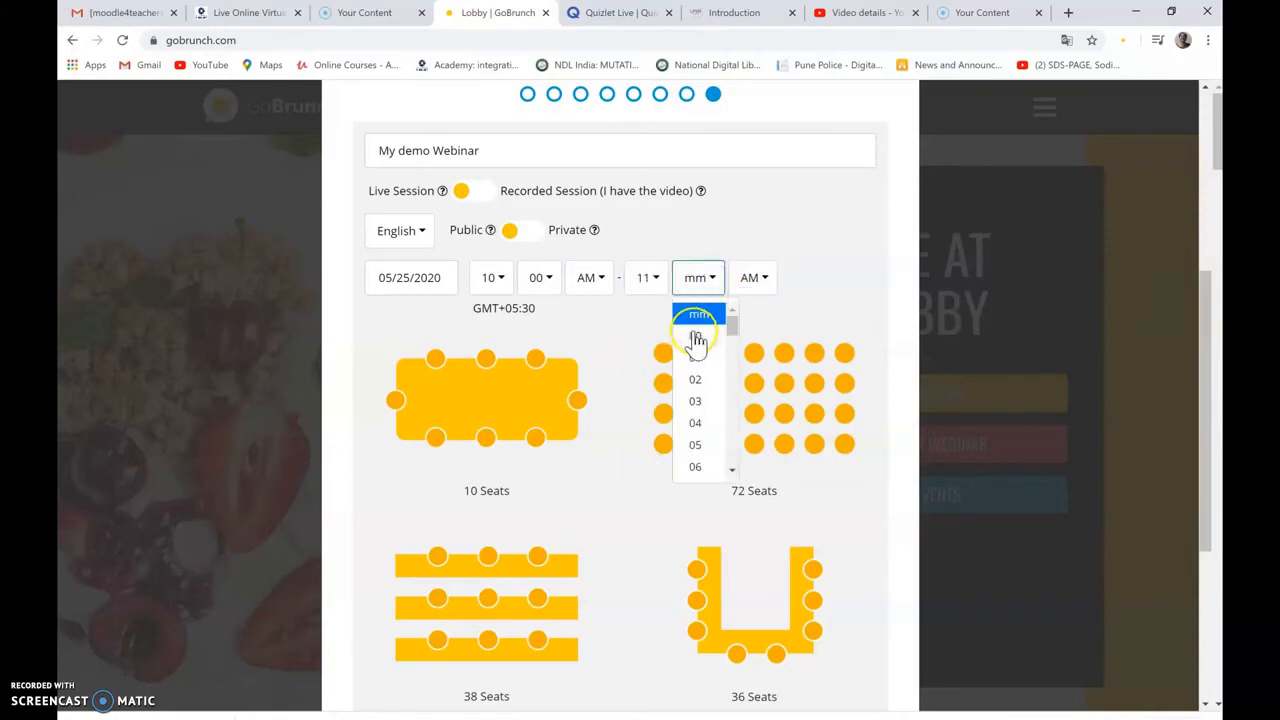
click(695, 336)
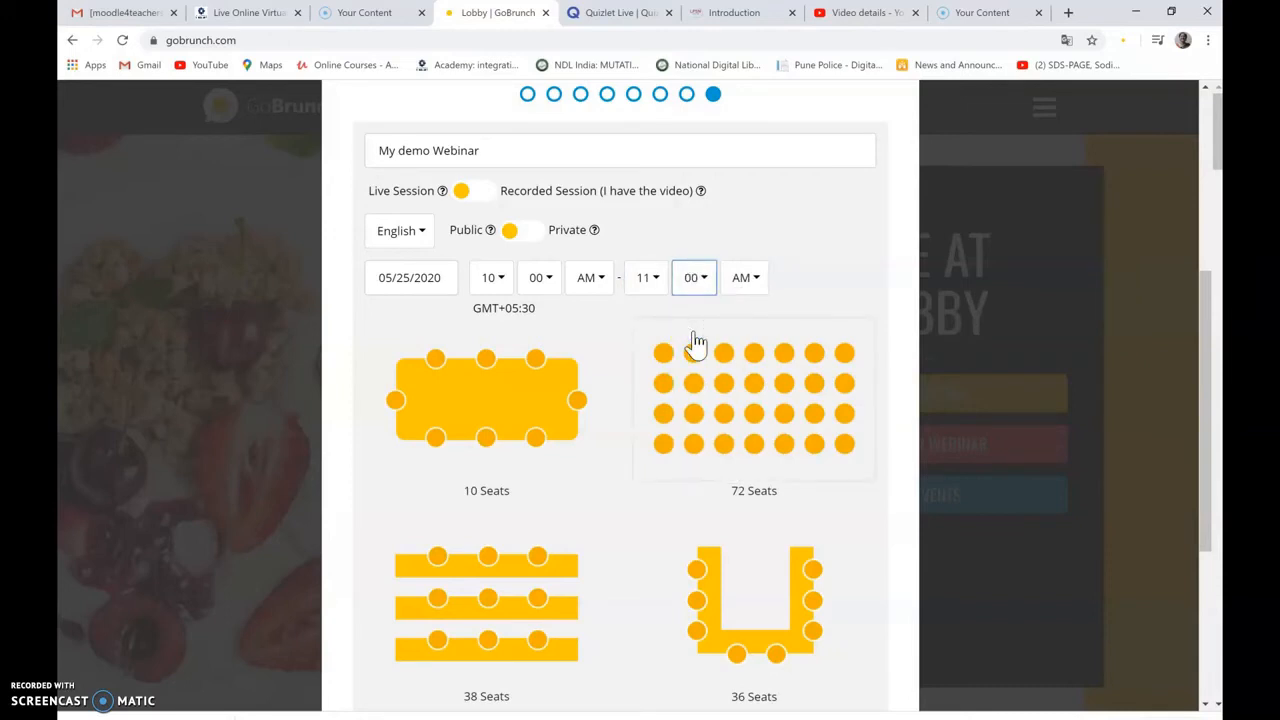
Mark the session as a Break Out Session and bring up the second set of room layouts.
click(650, 568)
drag(1208, 527, 1220, 630)
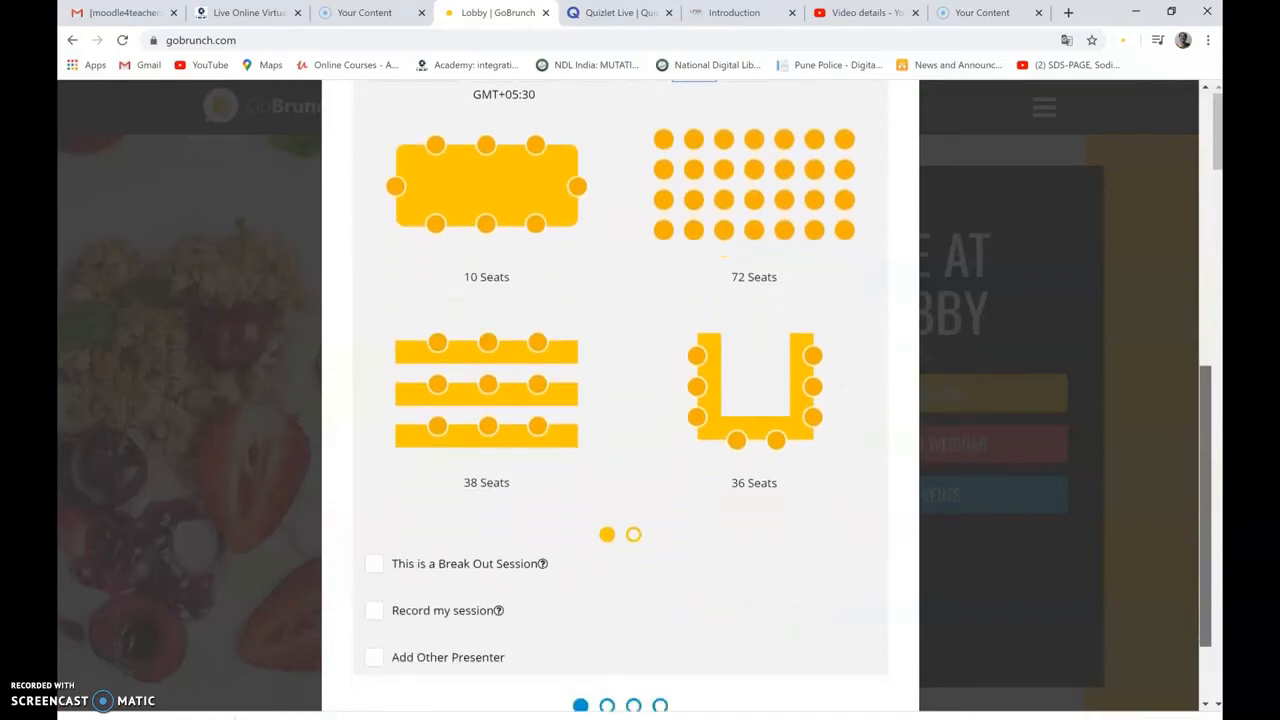
scroll(818, 428, down, 2)
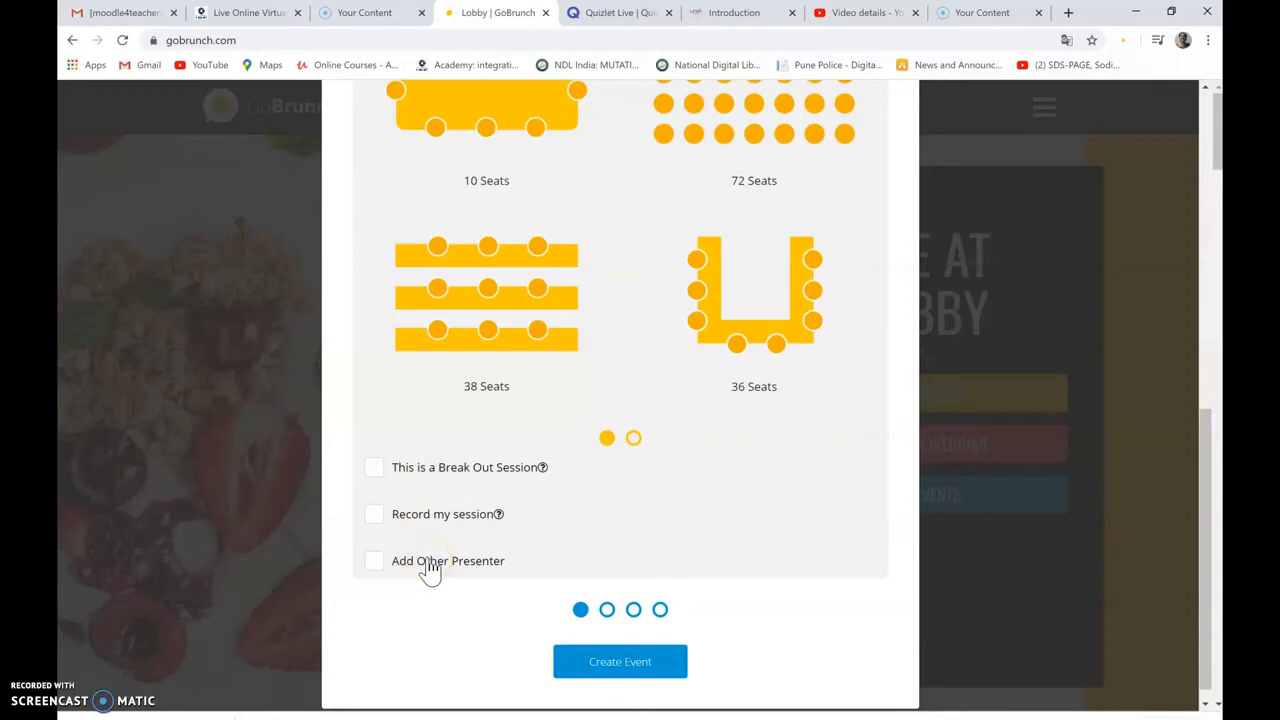
click(379, 462)
click(374, 470)
click(634, 438)
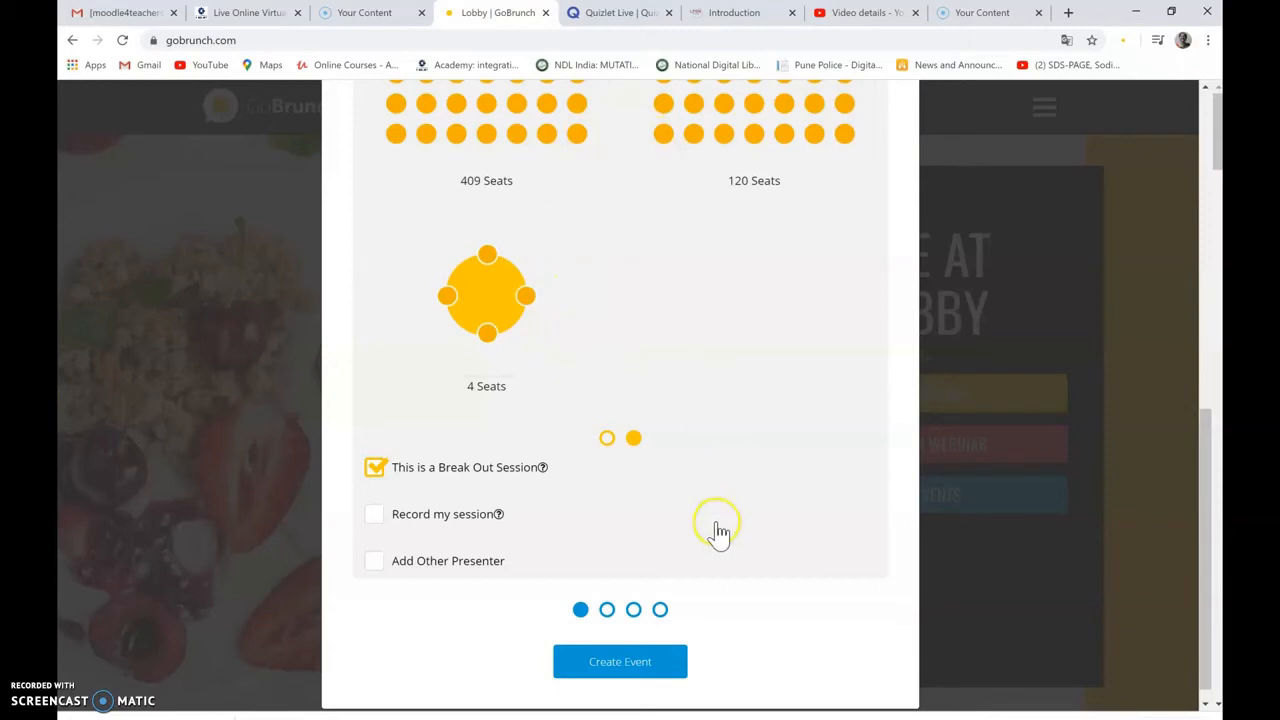
Try to create the event, and choose the 120-seat room layout for the session.
click(628, 670)
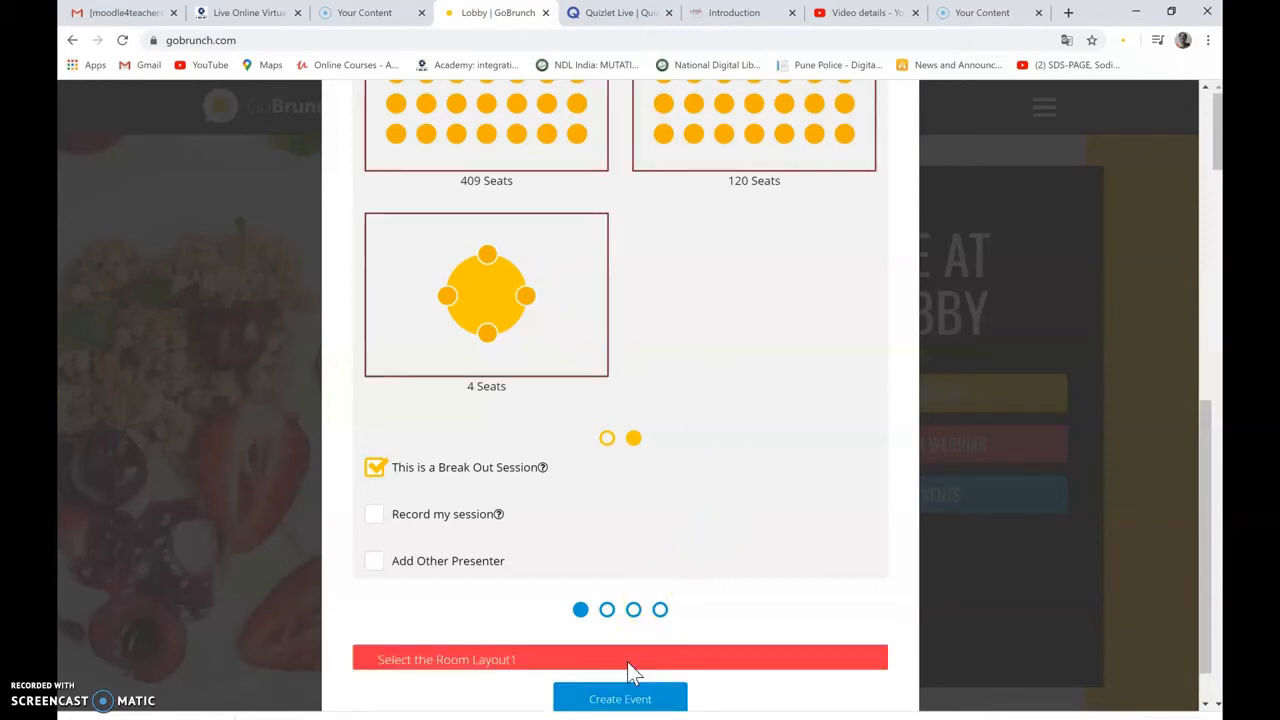
click(619, 663)
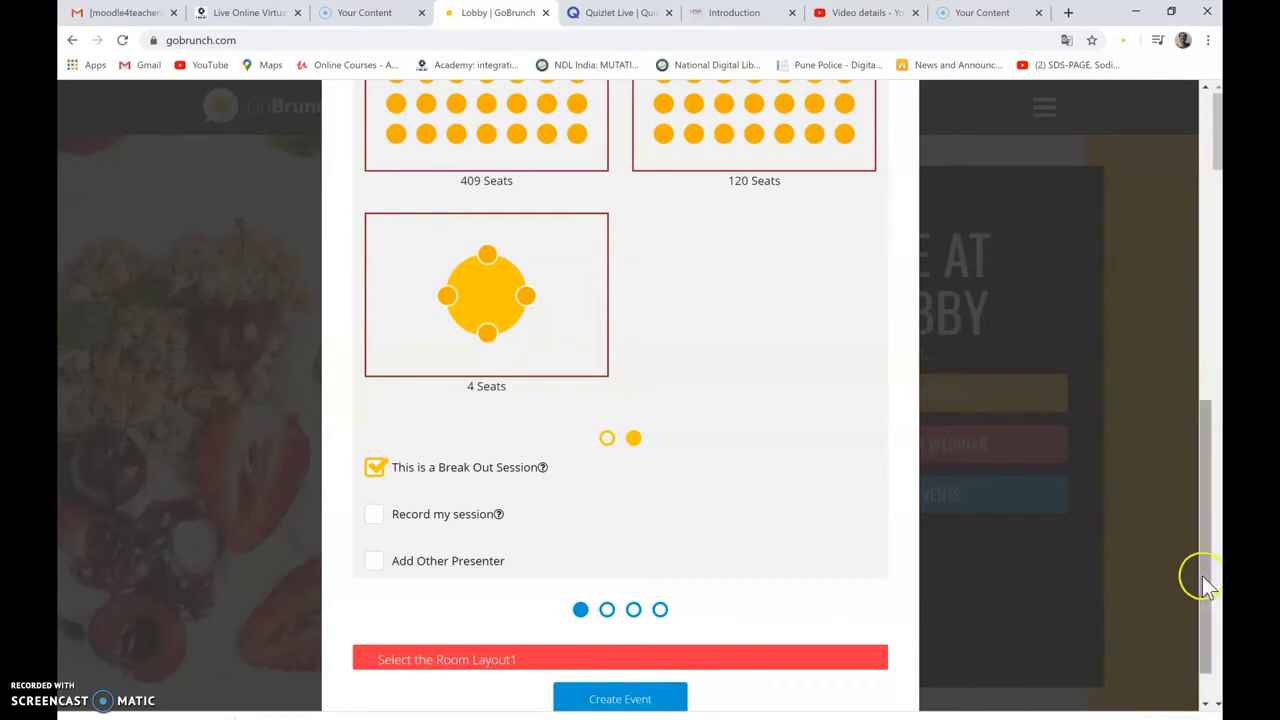
drag(1204, 576, 1204, 468)
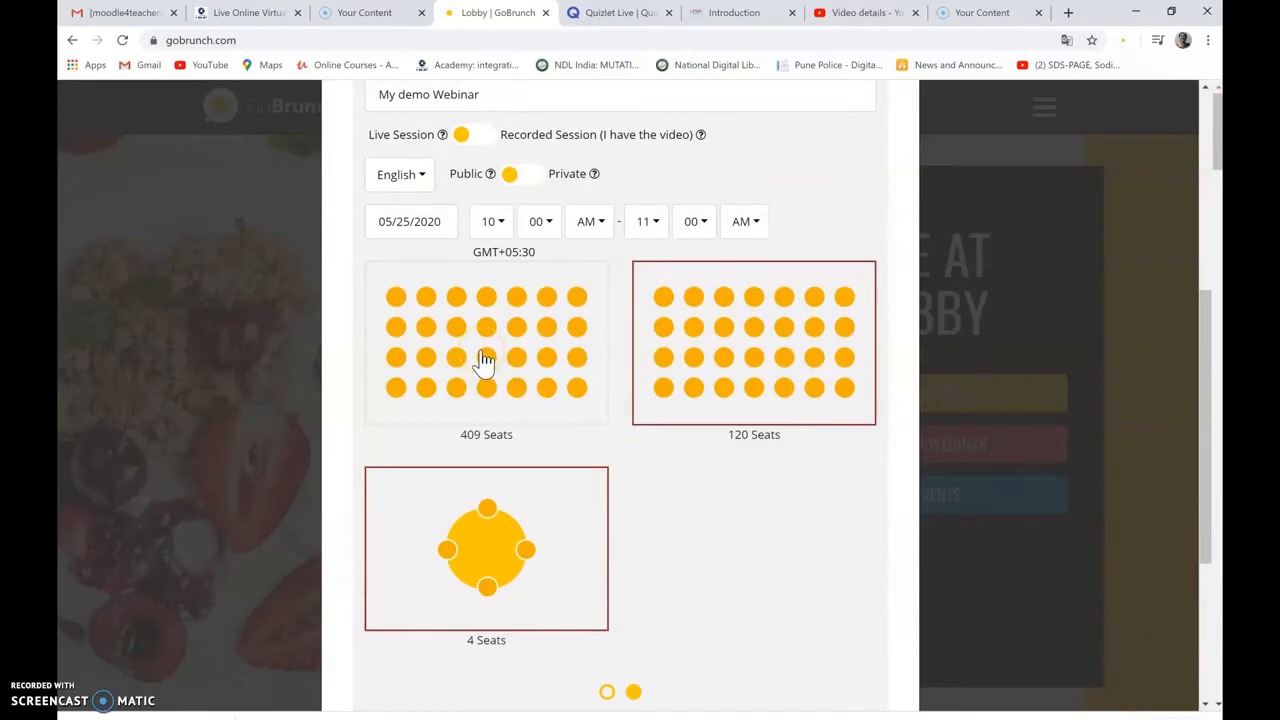
click(726, 318)
click(731, 314)
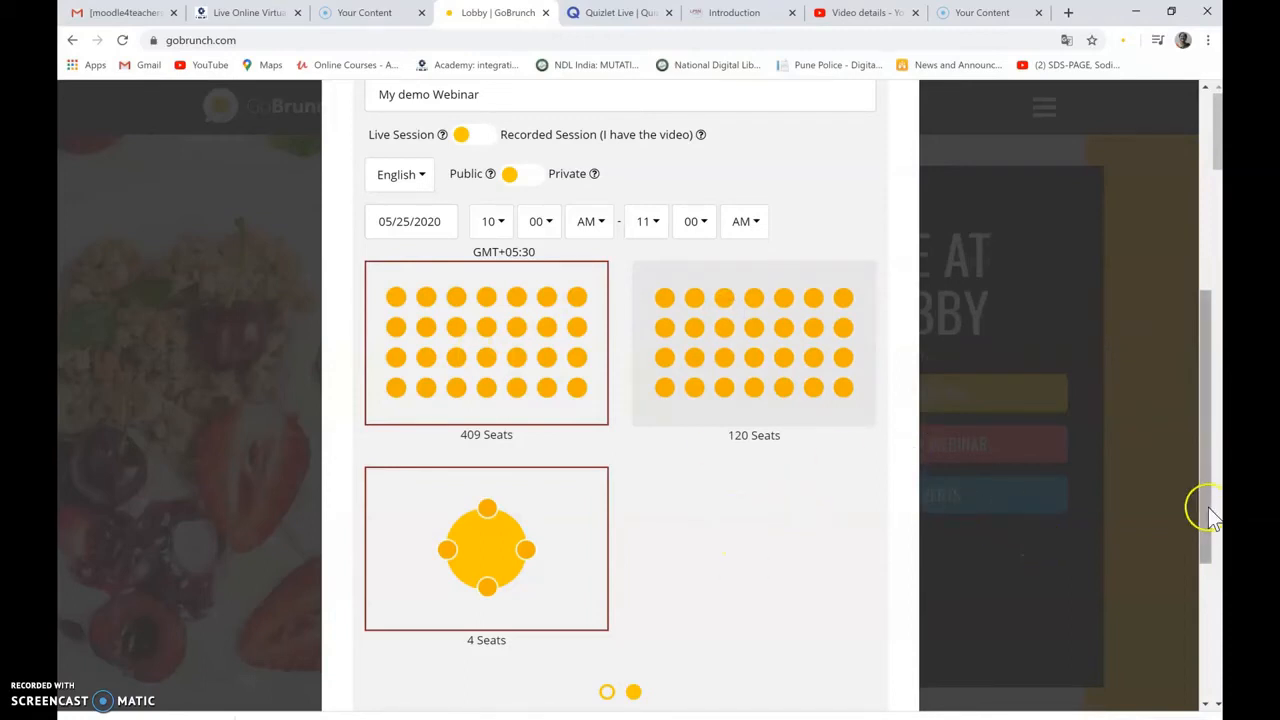
Create the event and go to its room right away.
scroll(1205, 510, down, 3)
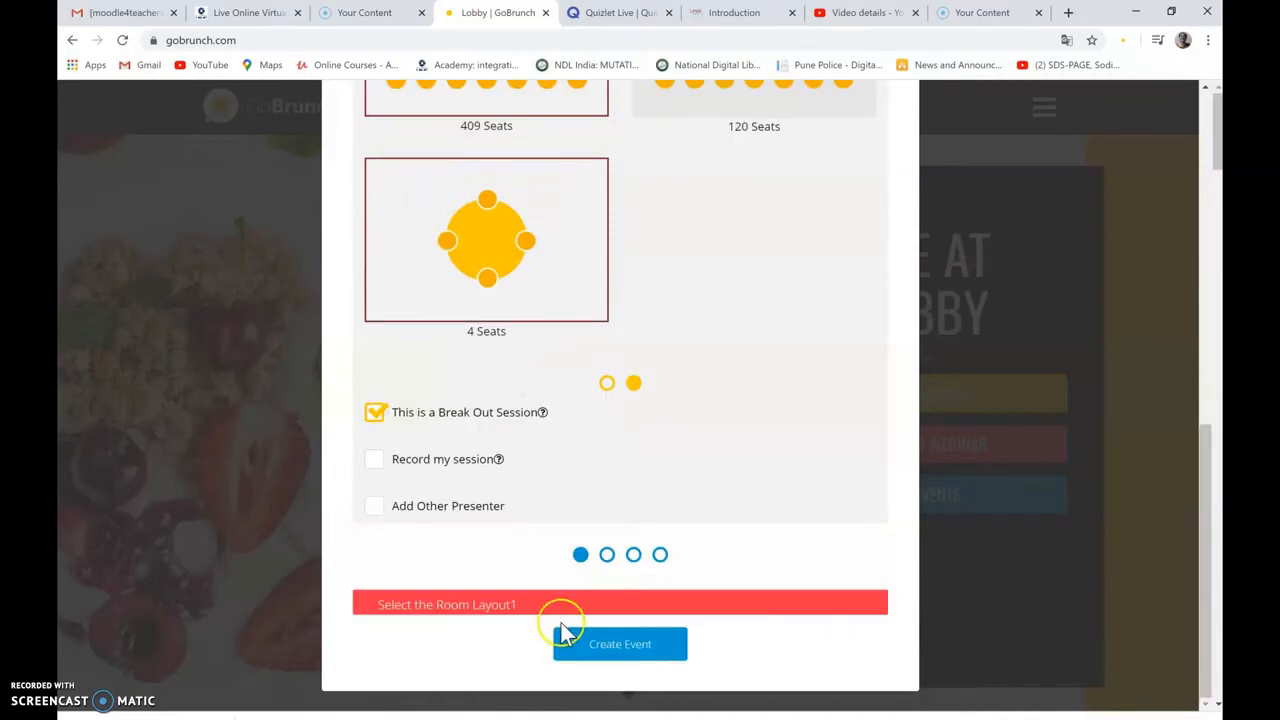
click(596, 644)
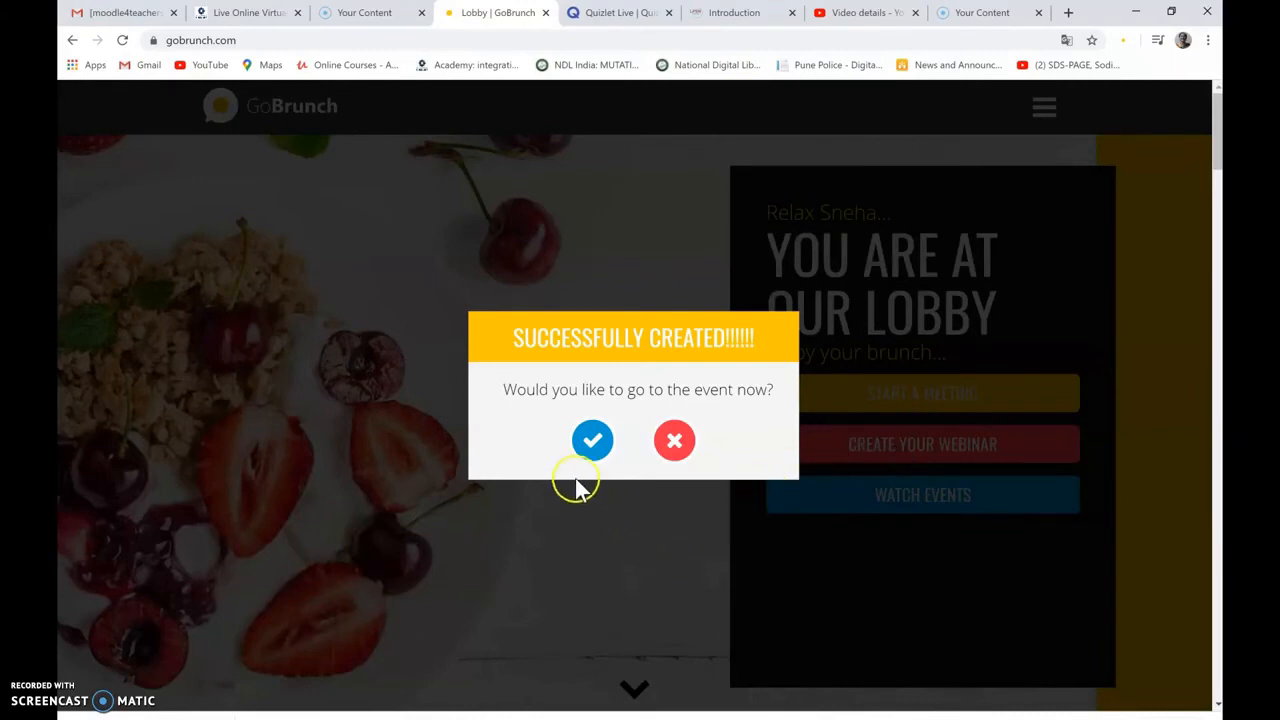
click(593, 440)
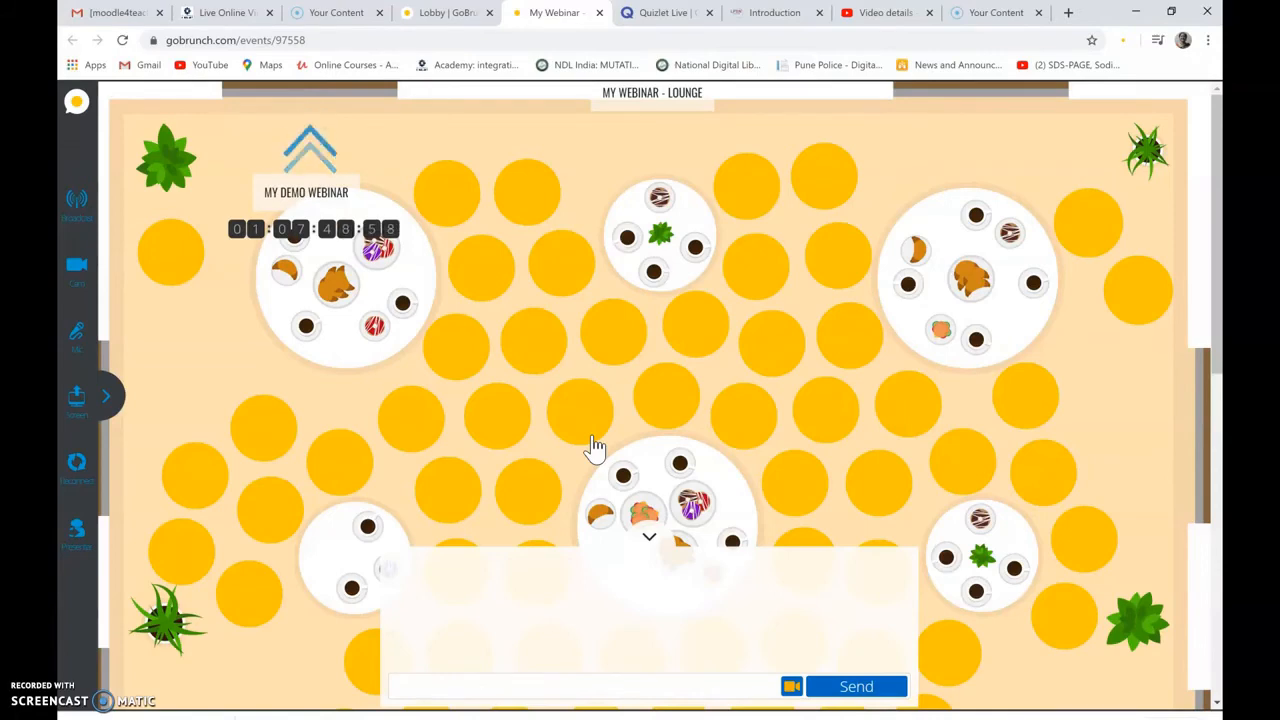
Check the lounge's microphone choices, expand the full set of room tools, and view the audience questions.
click(478, 493)
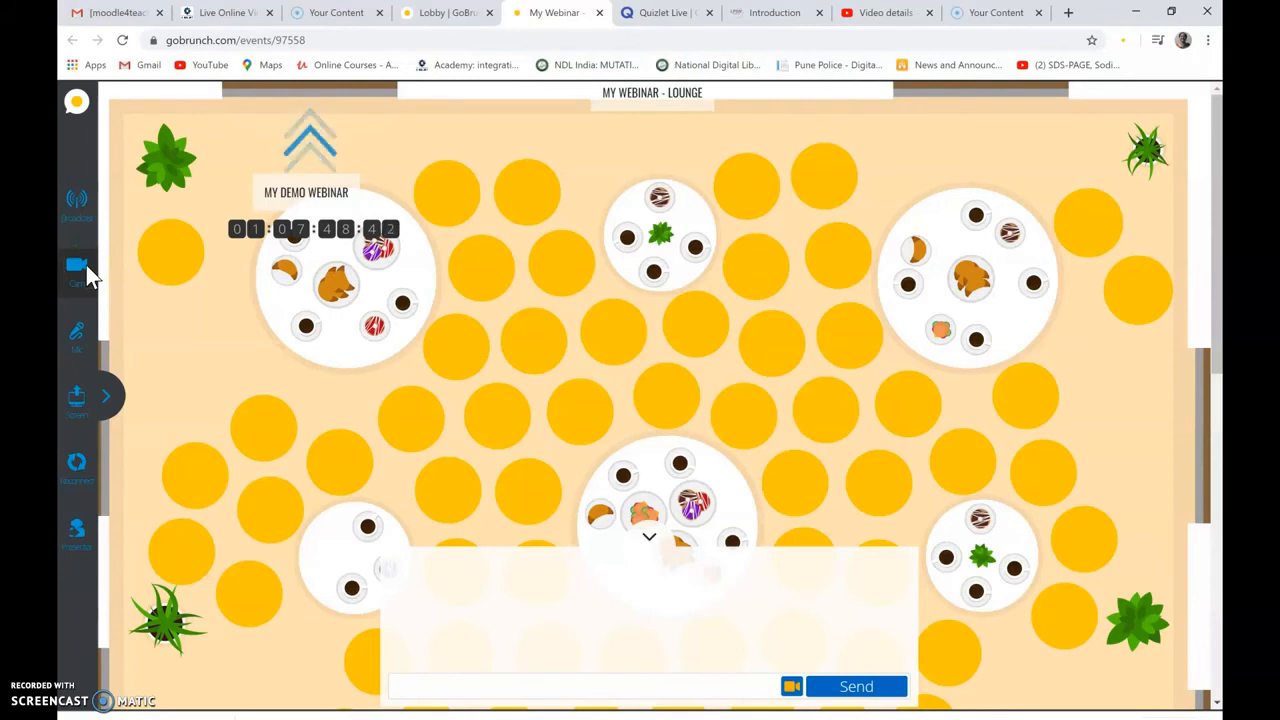
click(85, 337)
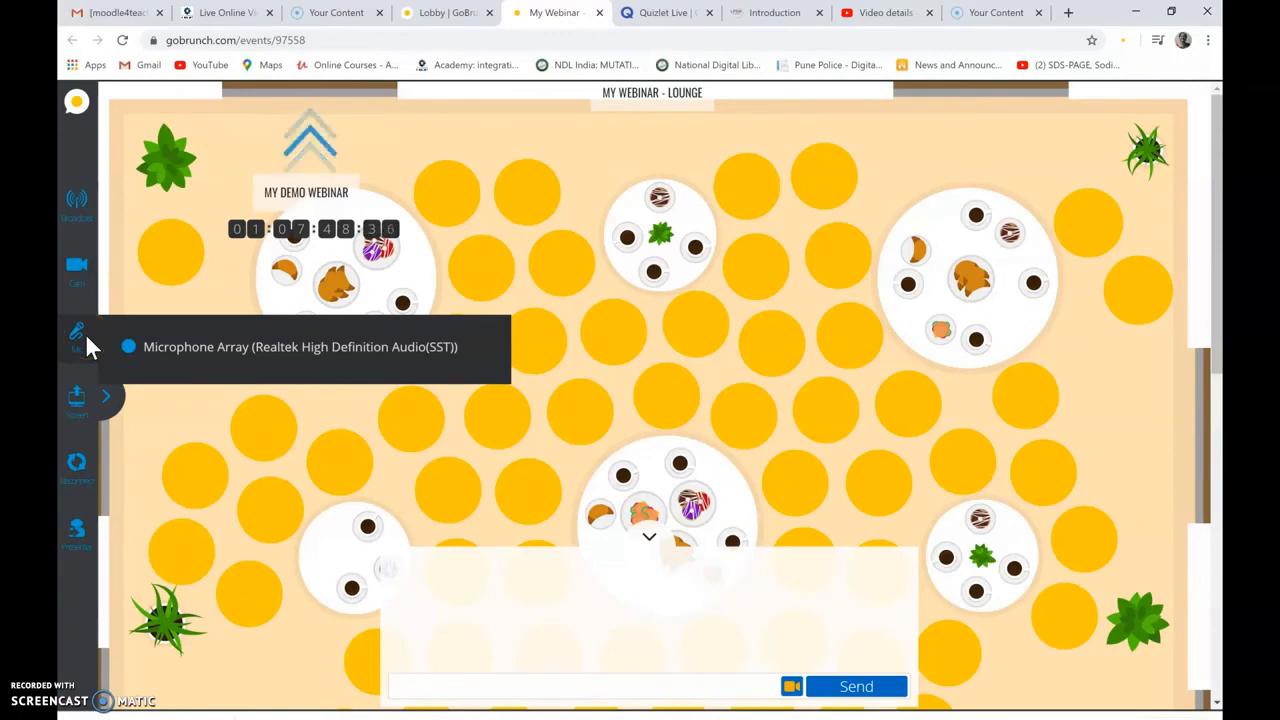
click(88, 350)
click(84, 400)
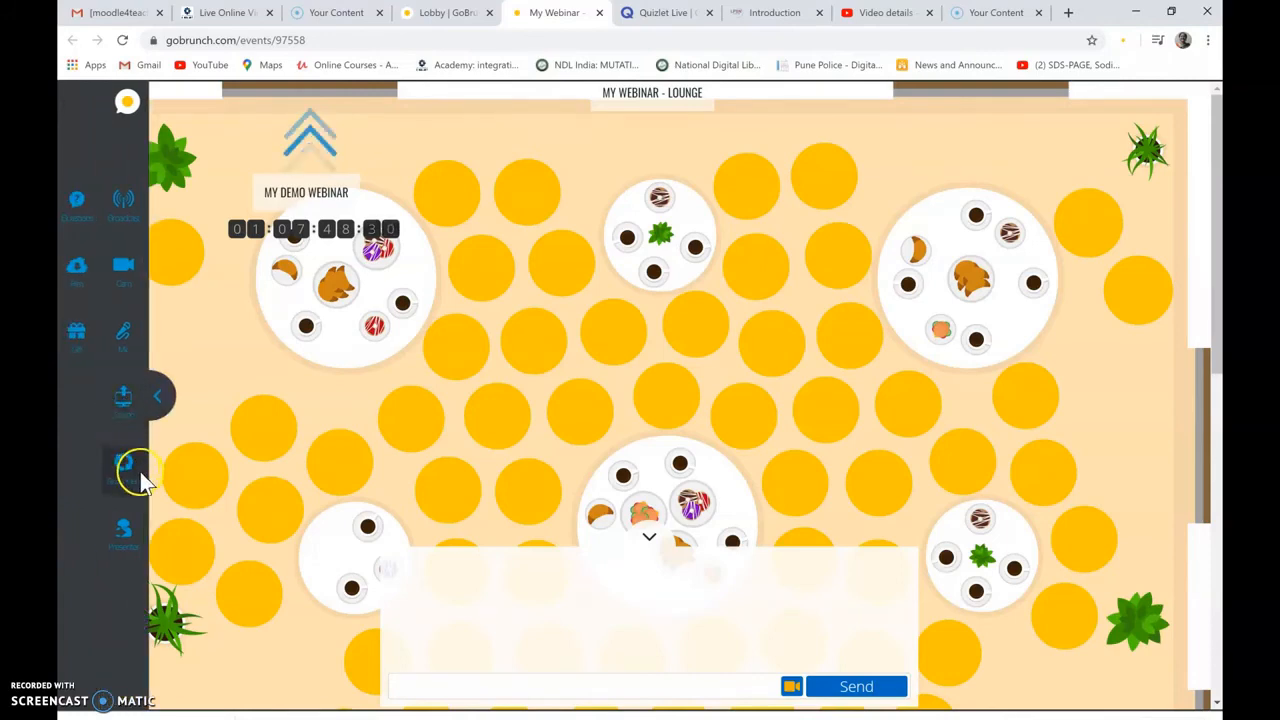
click(125, 532)
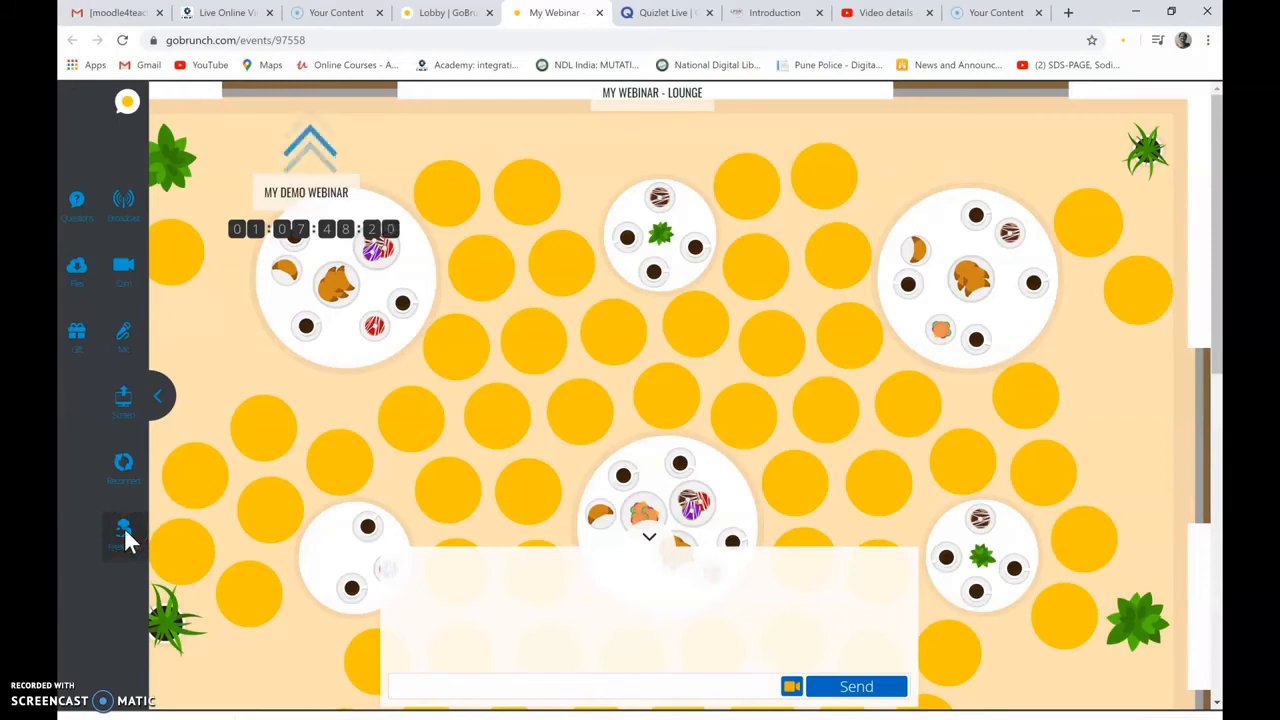
click(82, 208)
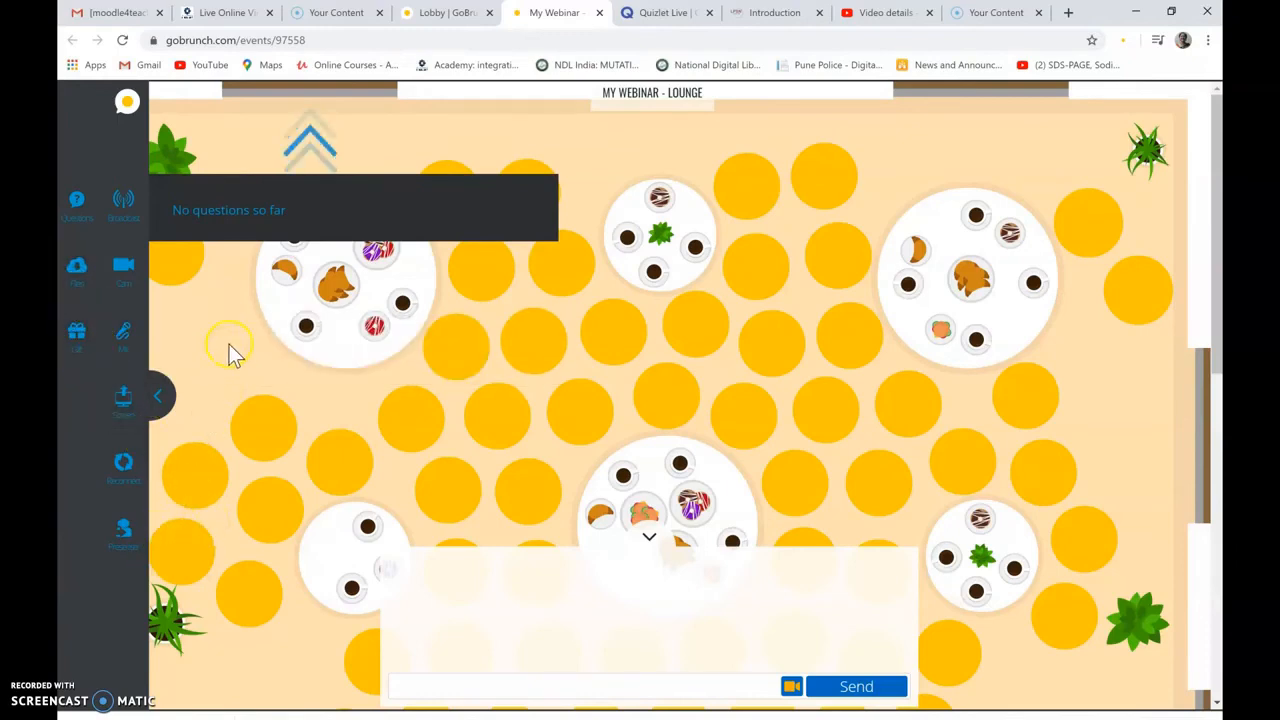
Read the presenter chat commands for turning participants' cameras and mics on or off, and close the list.
click(121, 528)
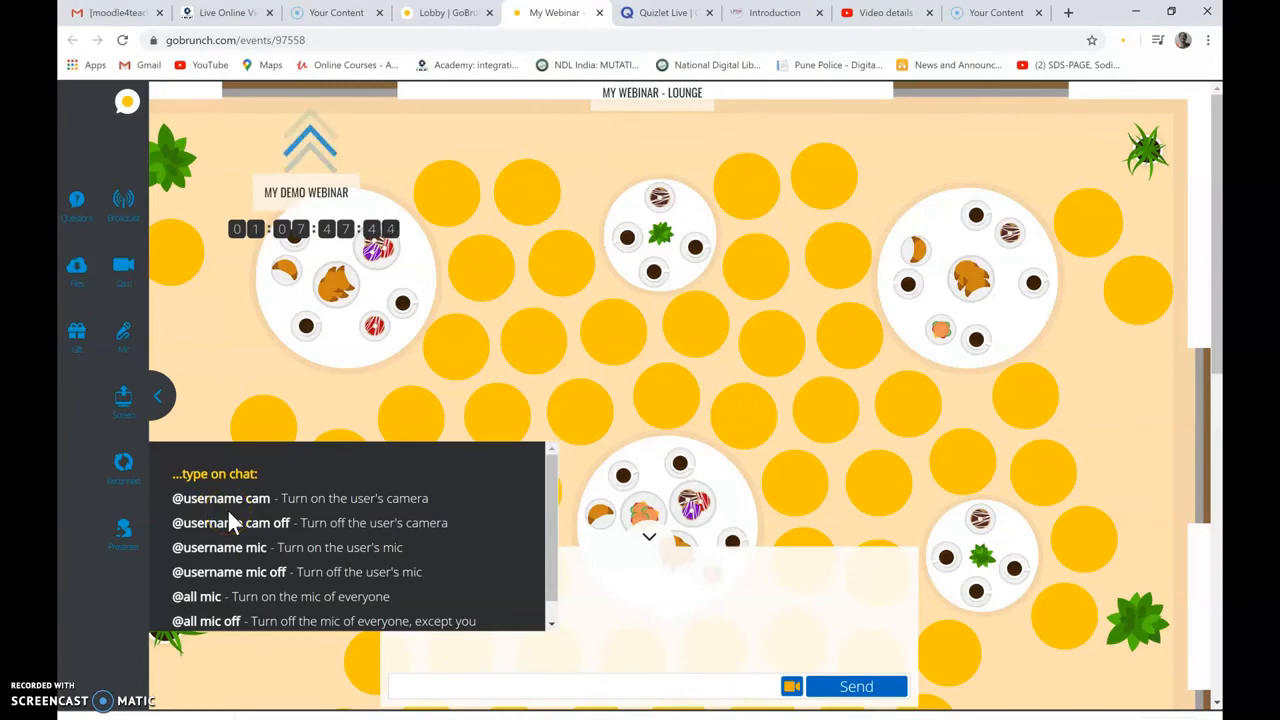
click(297, 508)
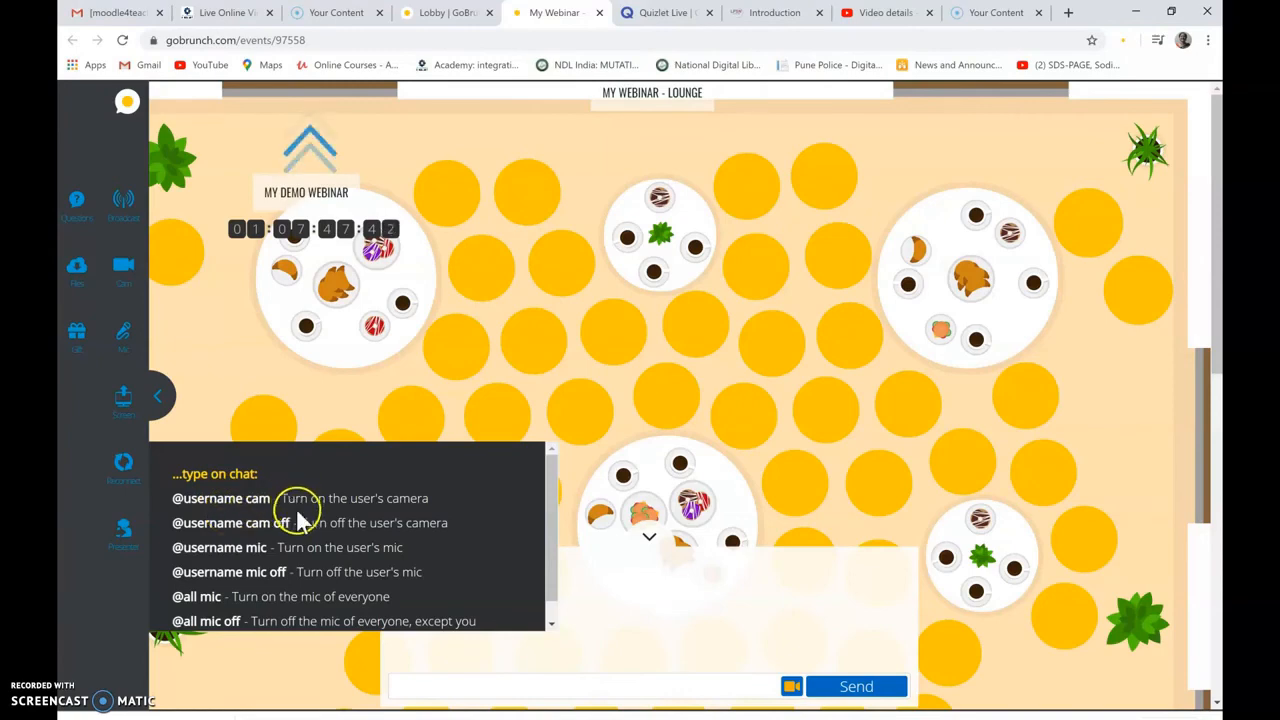
click(302, 595)
click(458, 548)
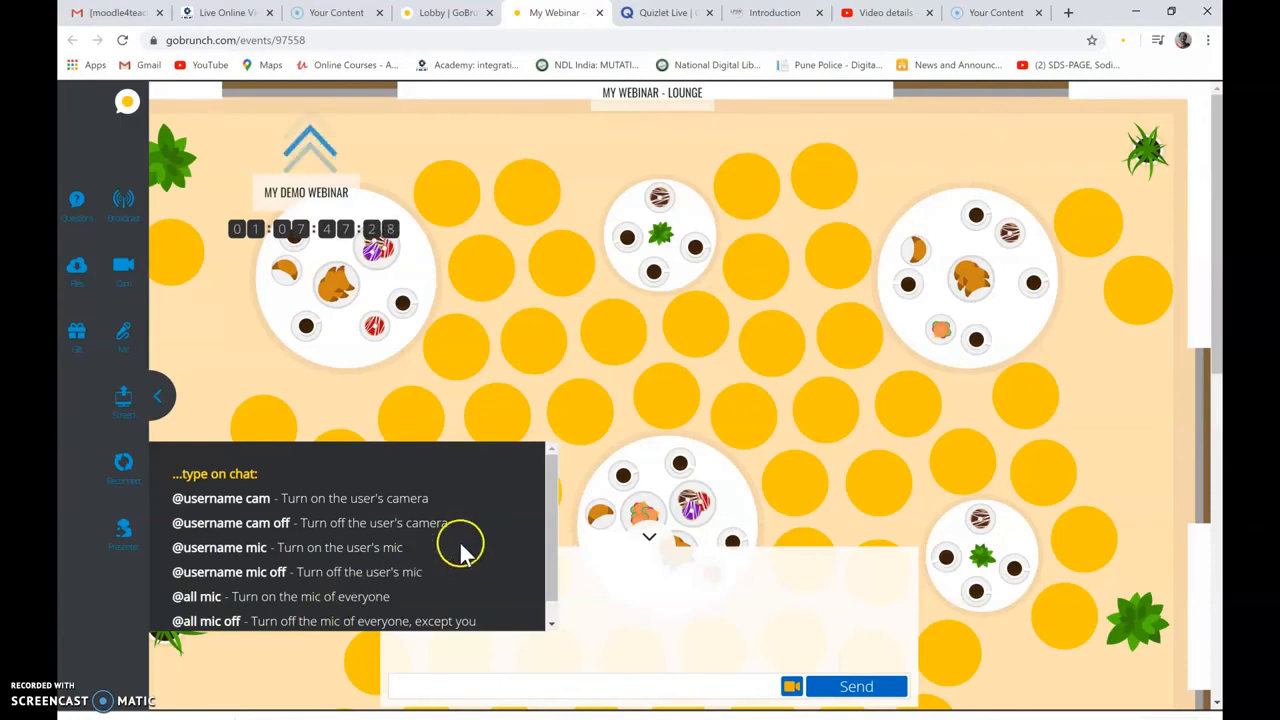
click(576, 459)
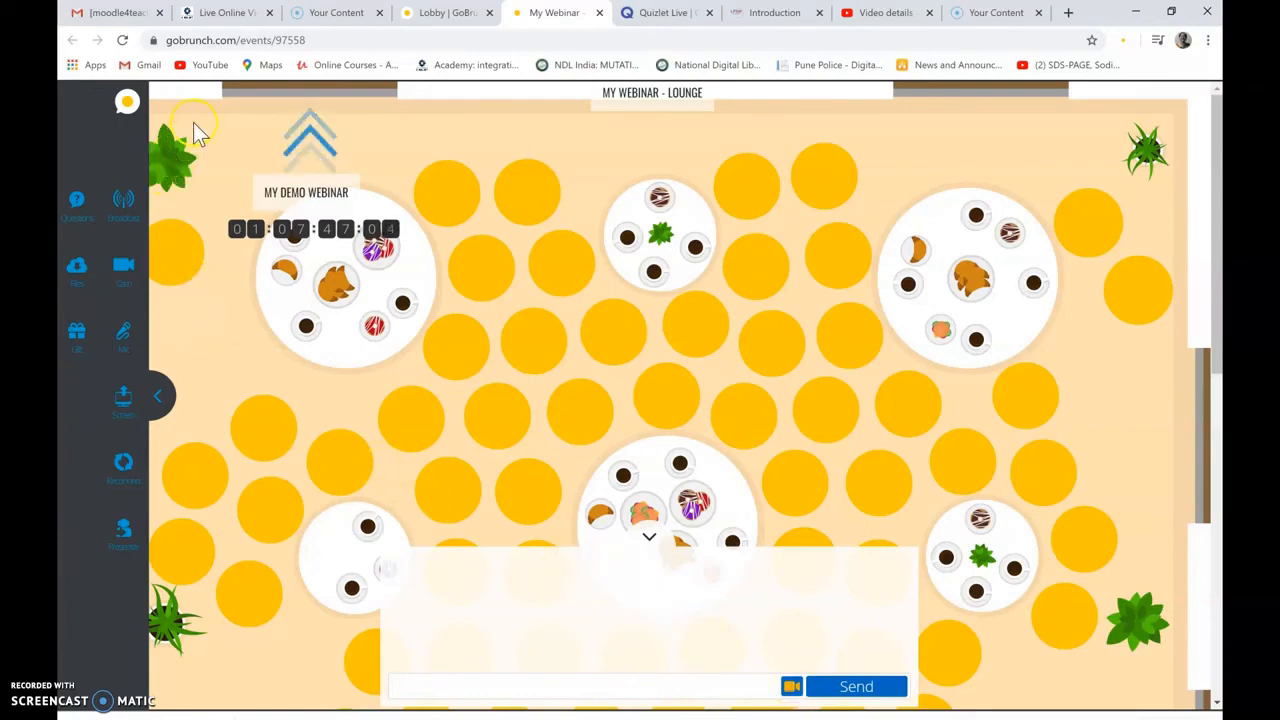
Leave the webinar room and view the My Page profile.
click(136, 106)
click(125, 103)
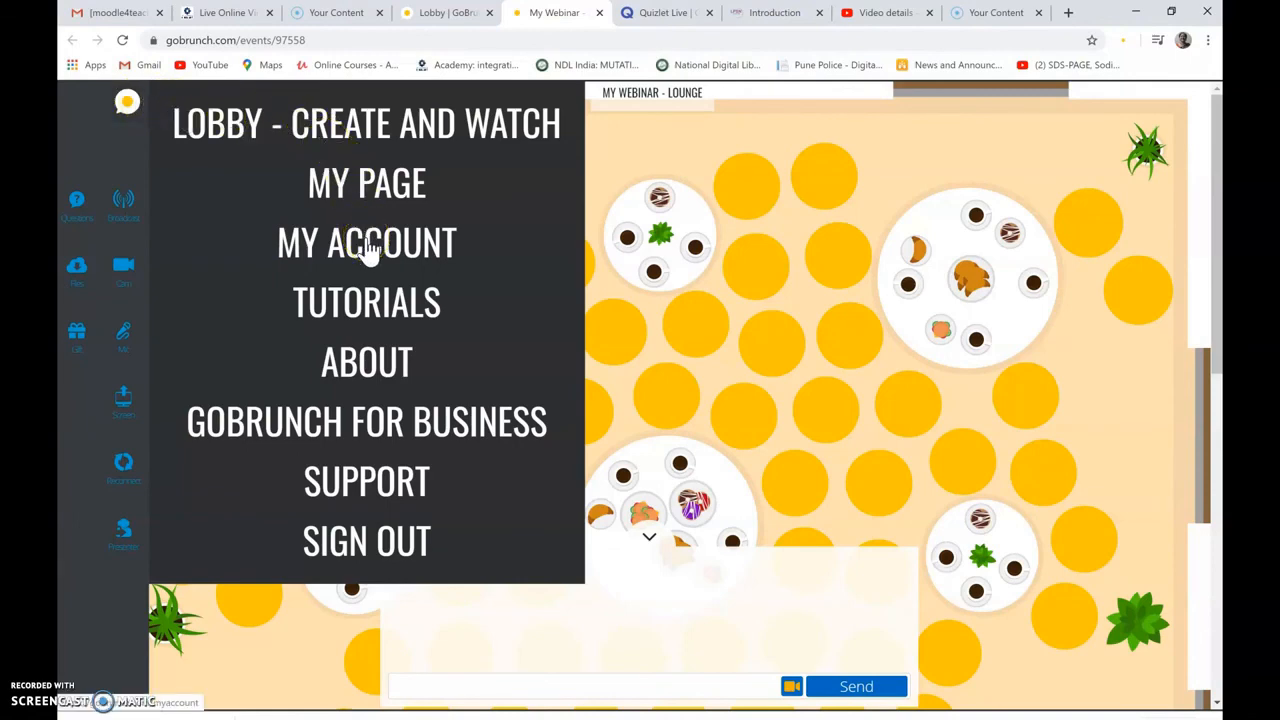
click(358, 182)
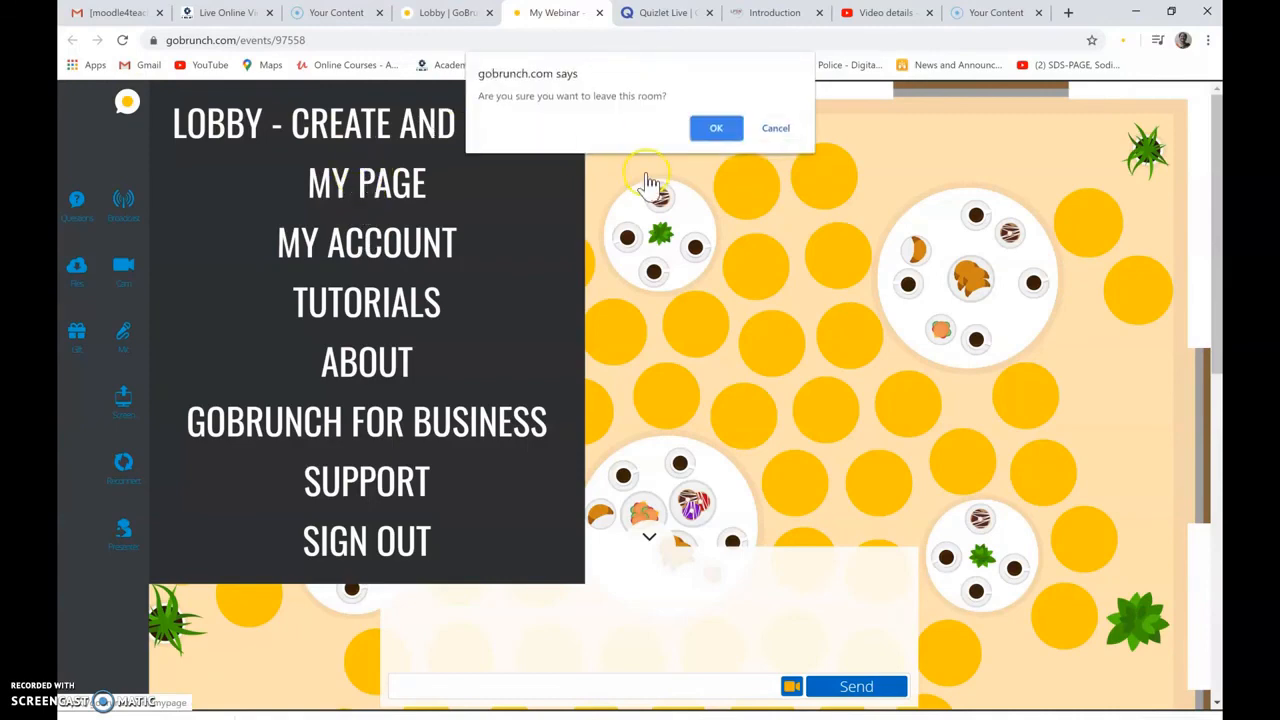
click(702, 127)
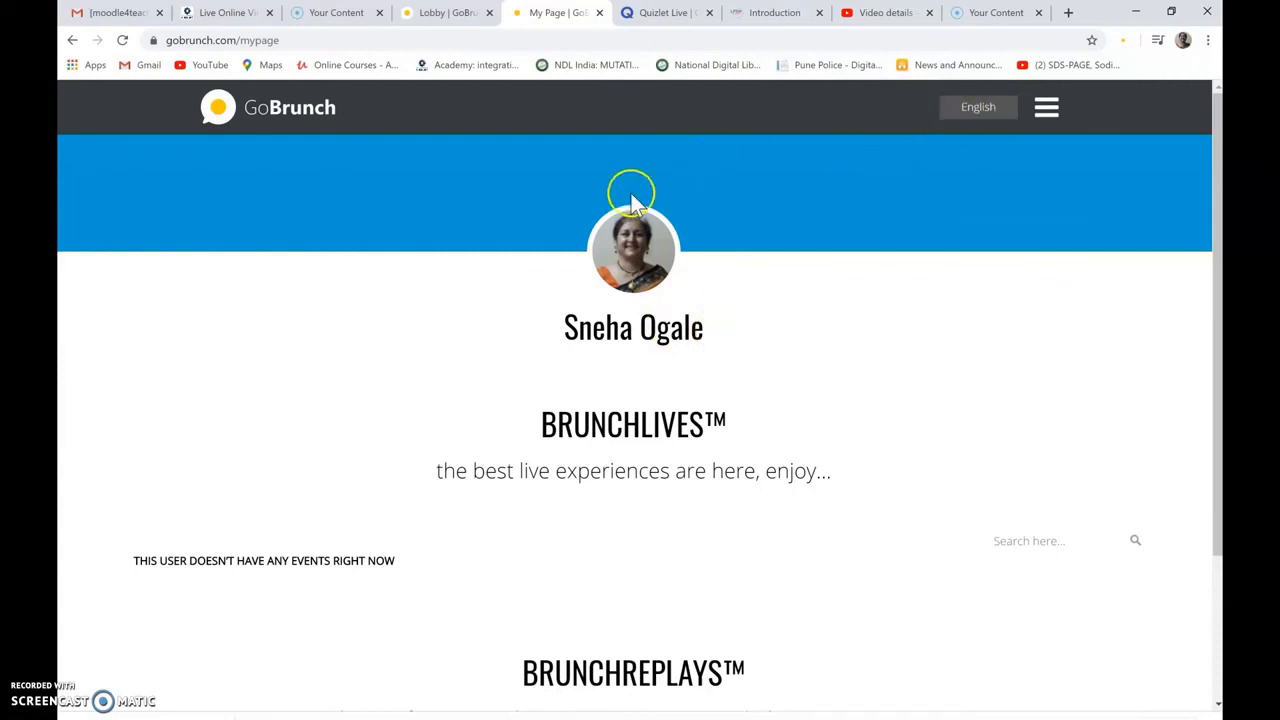
Return to the webinar lounge and leave it for the My Account page.
click(72, 40)
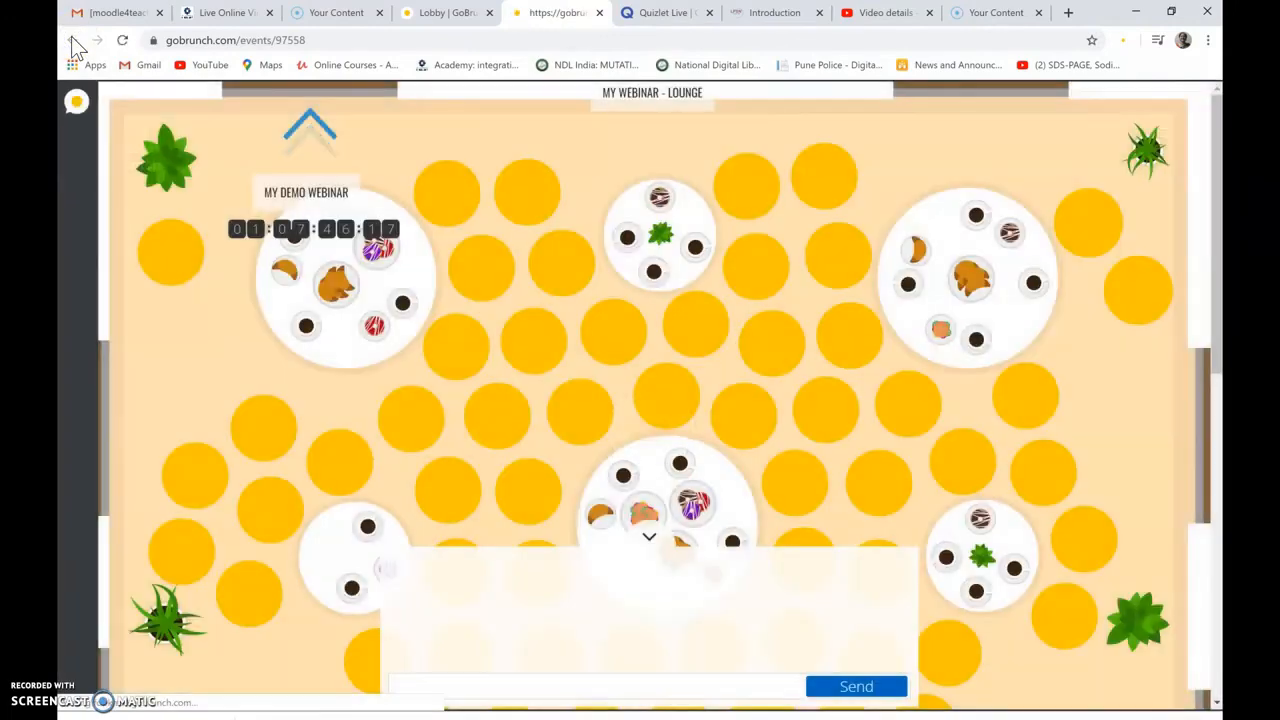
click(77, 103)
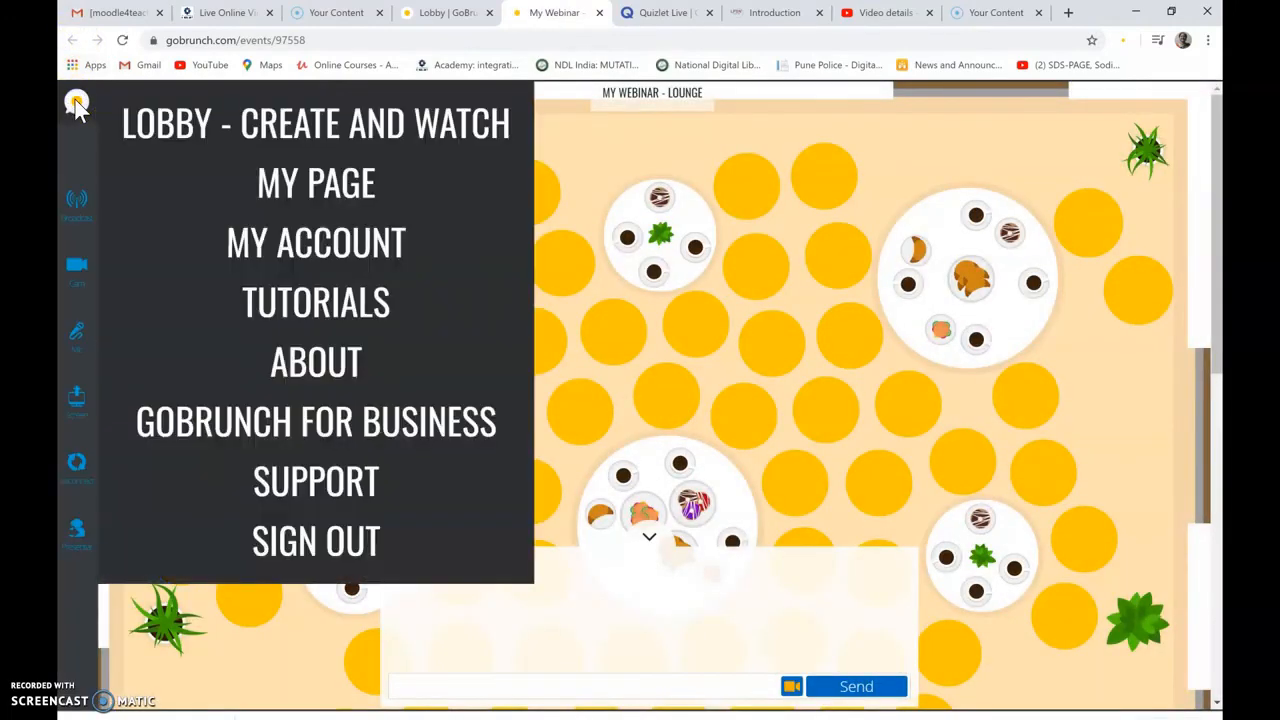
click(323, 245)
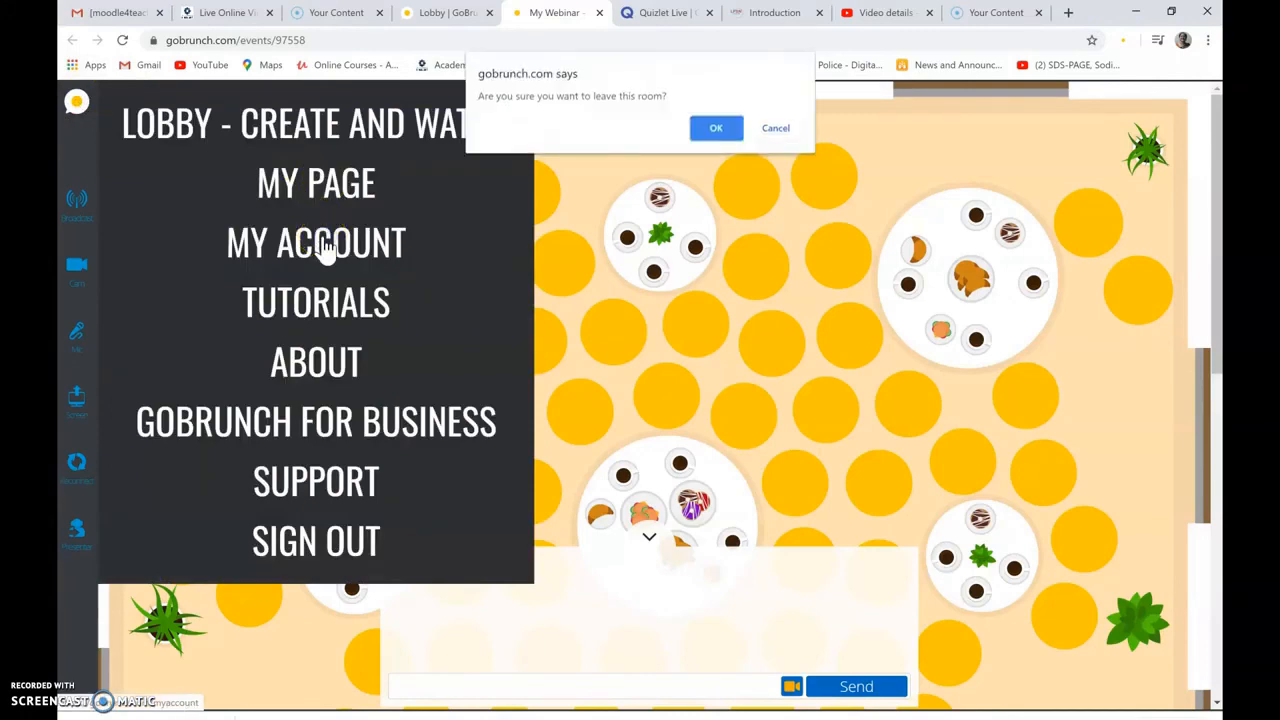
click(712, 131)
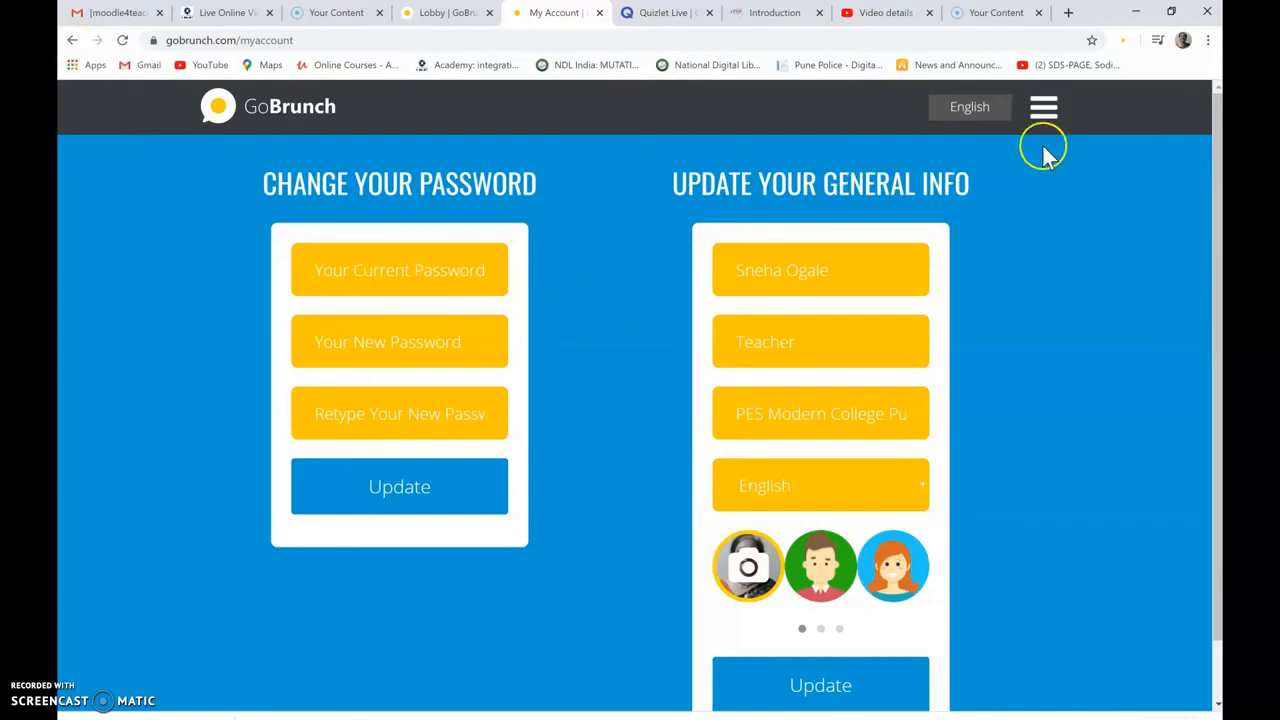
Review the site's main menu entries, including Tutorials, GoBrunch for Business, About and Sign Out.
click(1043, 107)
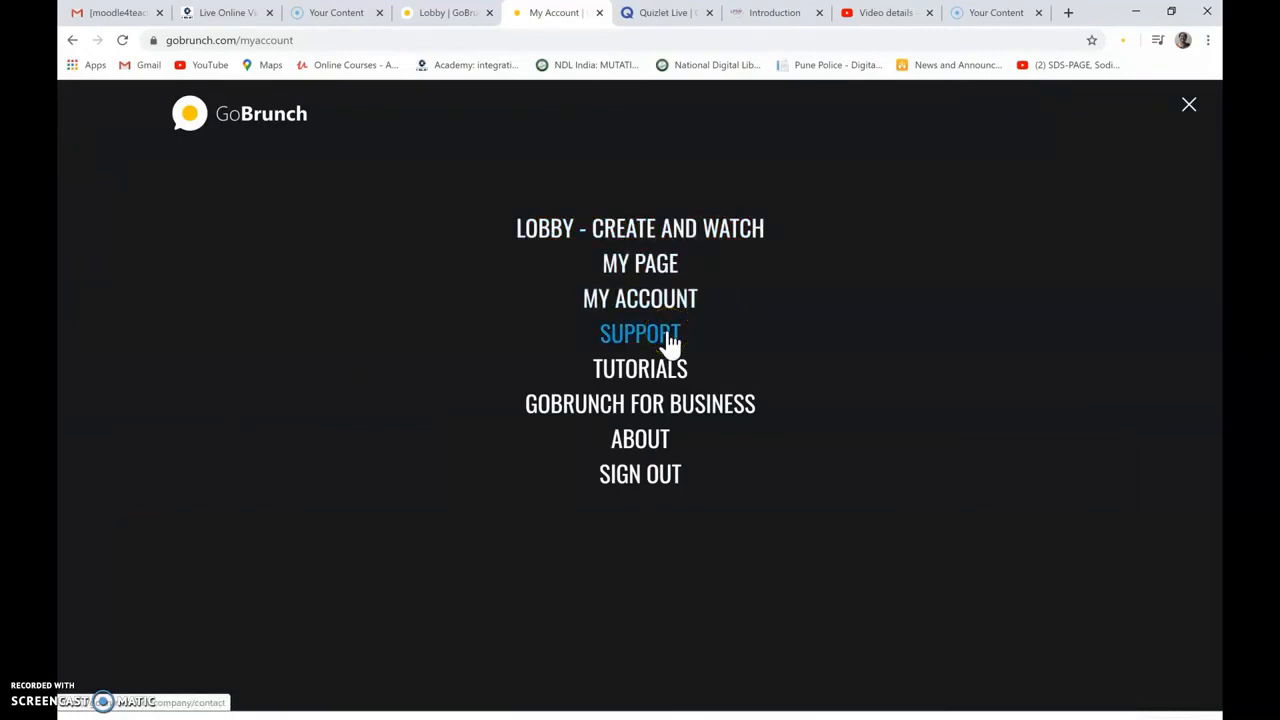
click(675, 370)
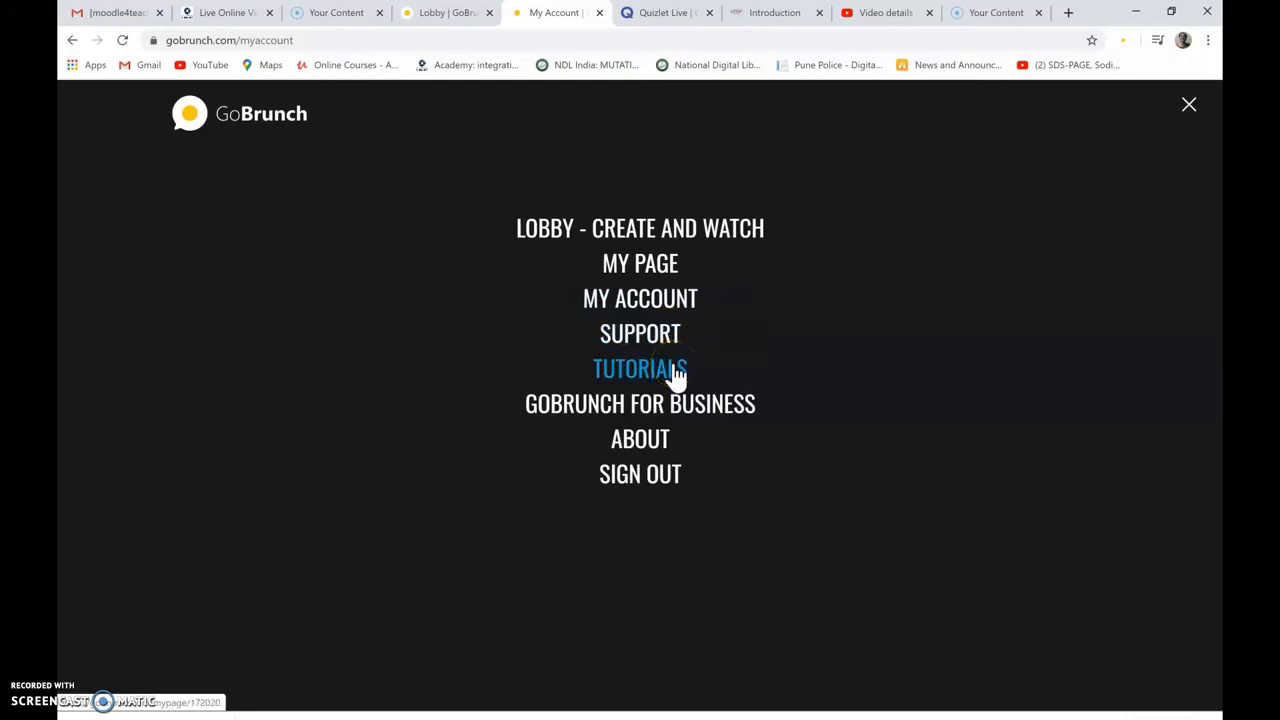
click(671, 401)
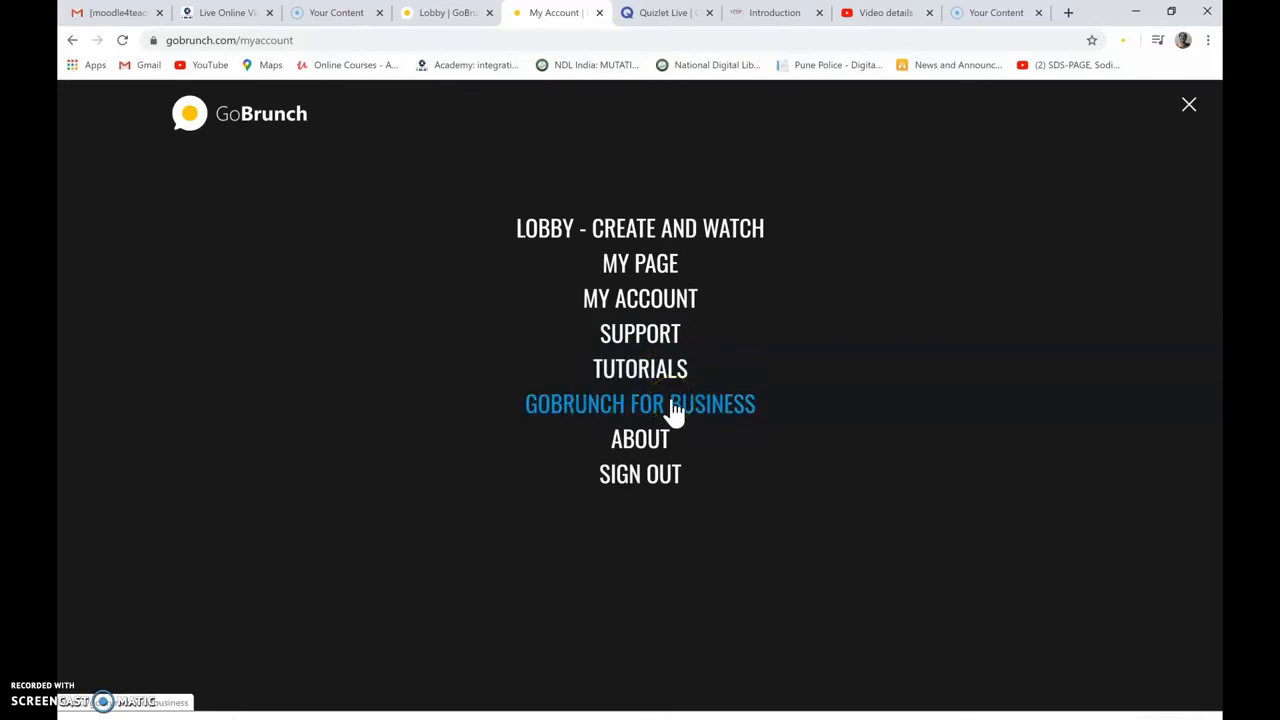
click(647, 445)
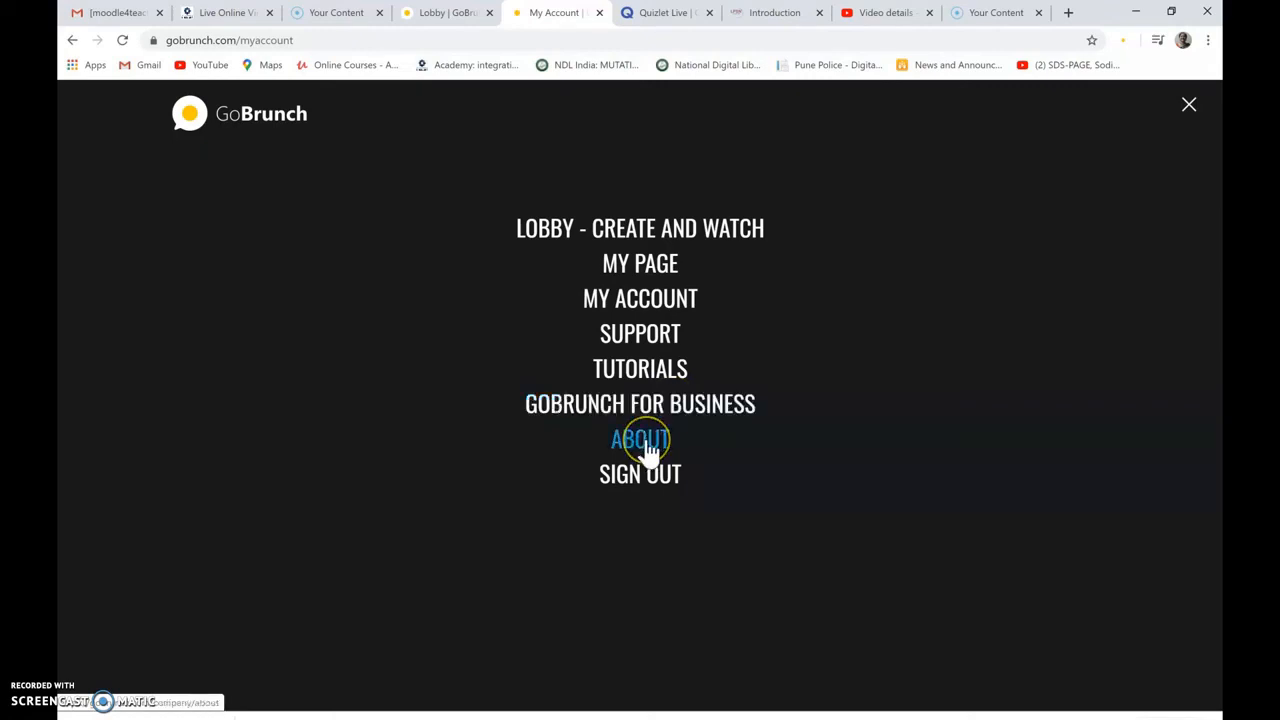
click(638, 484)
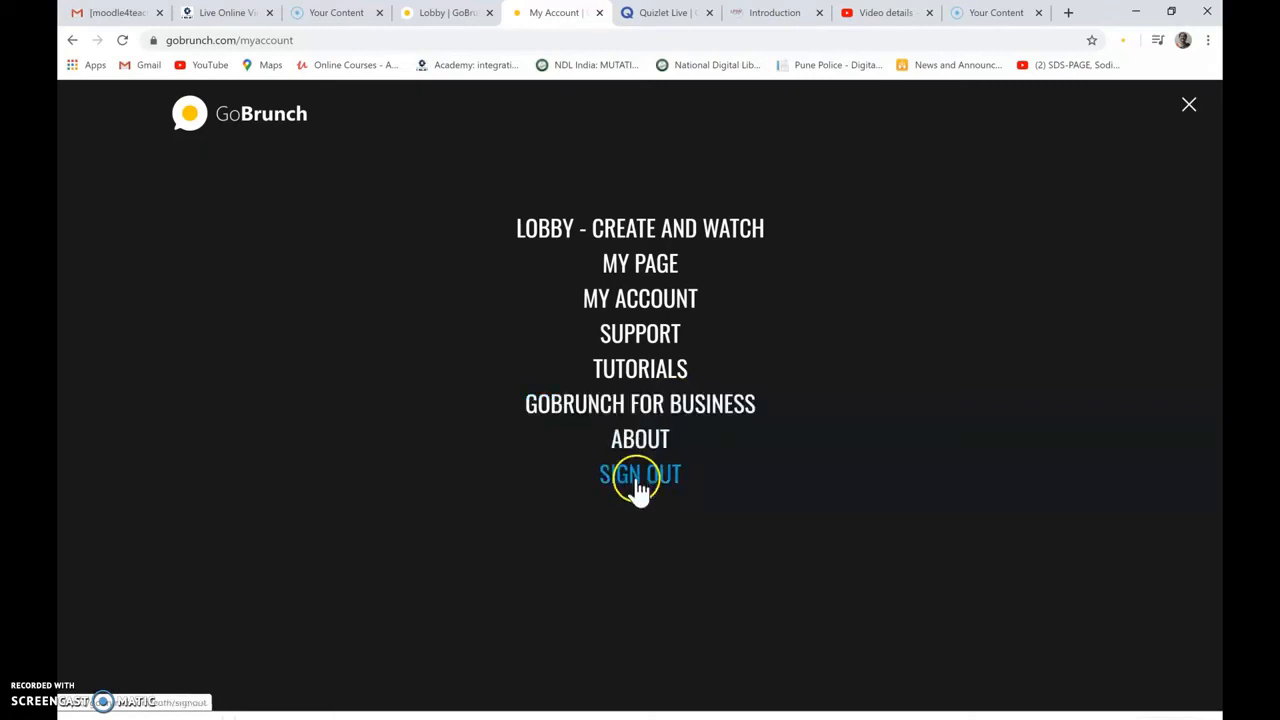